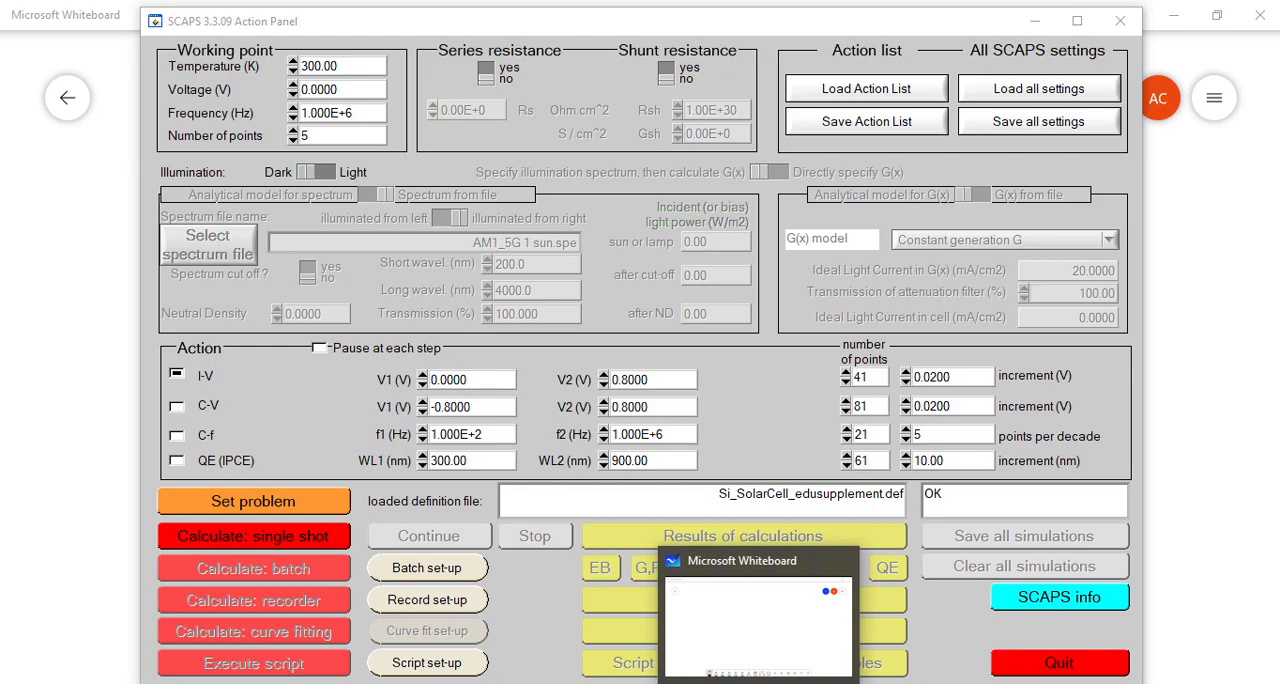
# - Switch to Microsoft Whiteboard and draw a closed rectangle in the middle of the canvas as the solar cell outline
pyautogui.click(758, 683)
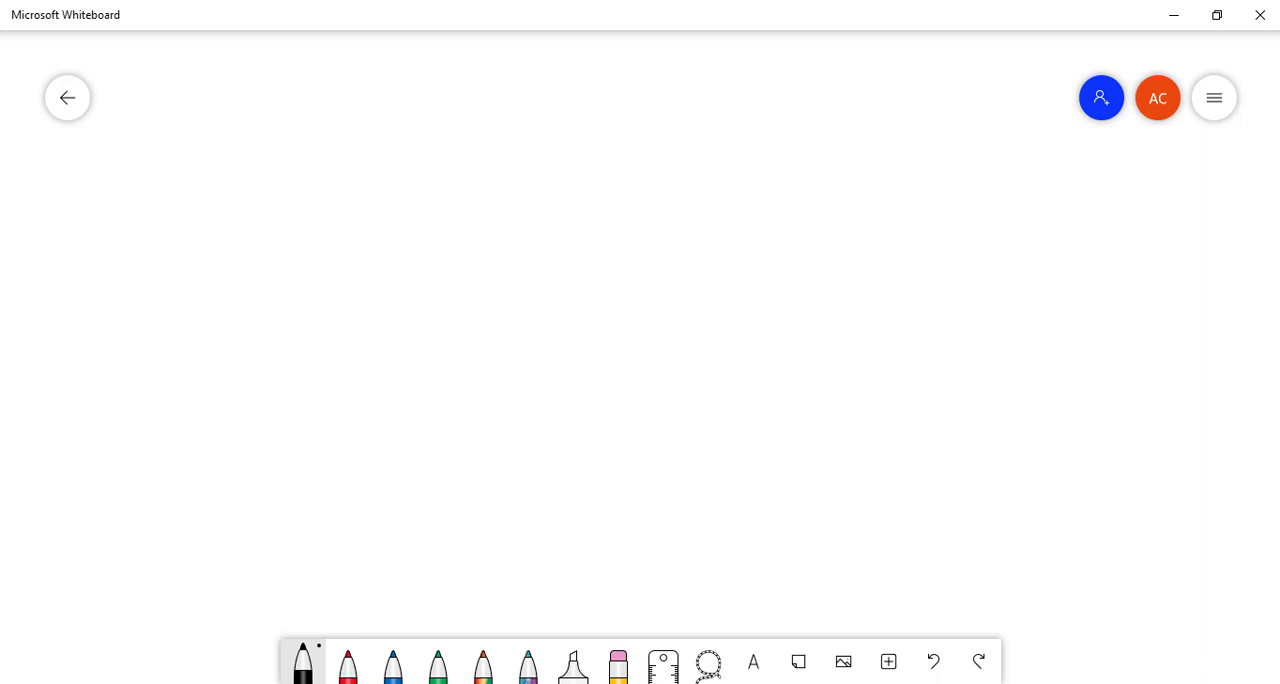
pyautogui.moveTo(444, 207); pyautogui.dragTo(436, 422)
pyautogui.moveTo(444, 205)
pyautogui.mouseDown()
pyautogui.moveTo(731, 200)
pyautogui.moveTo(736, 434)
pyautogui.mouseUp()
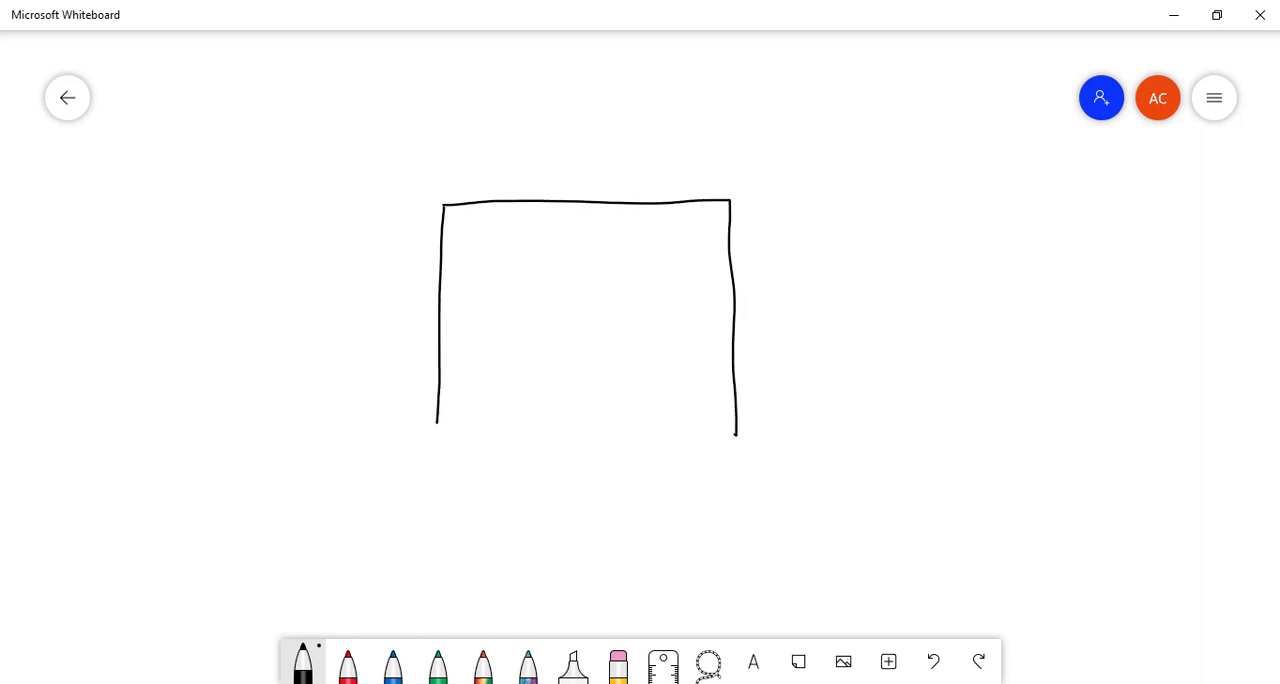
pyautogui.moveTo(437, 425); pyautogui.dragTo(738, 436)
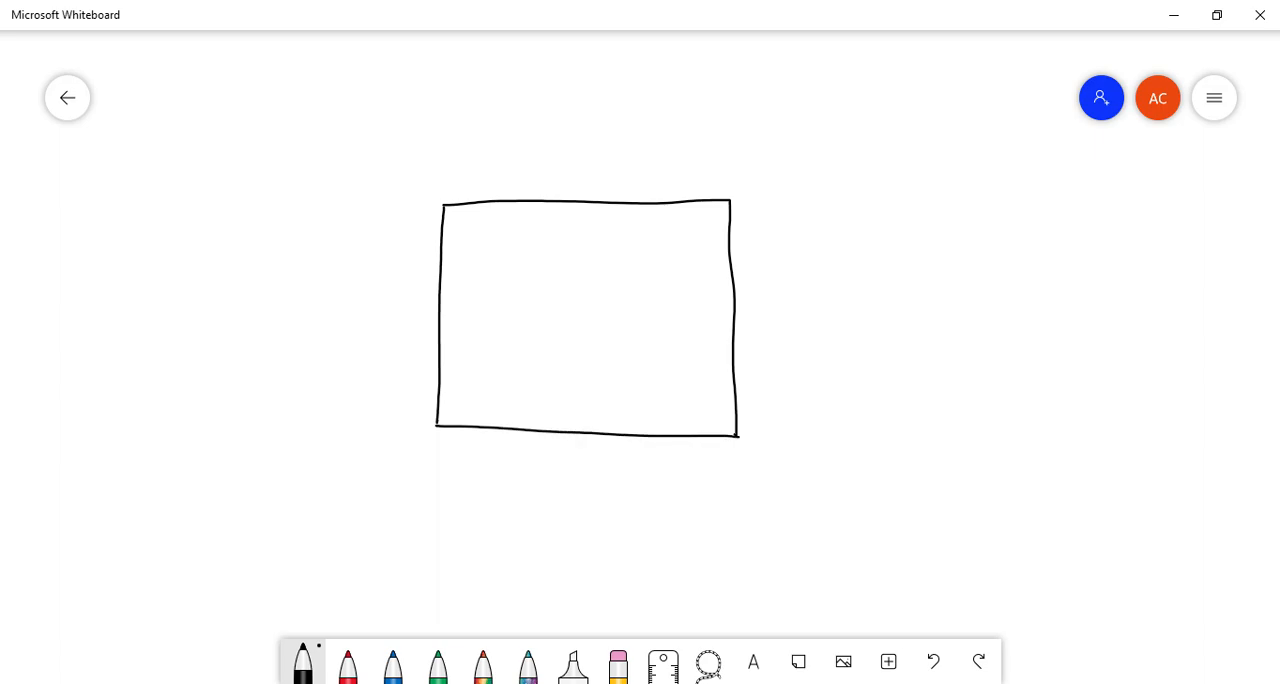
# - Mark off a thin layer along the rectangle's lower edge, labelled "n+ Si" inside and ": emitter" beside it
pyautogui.moveTo(440, 401); pyautogui.dragTo(731, 409)
pyautogui.moveTo(536, 418); pyautogui.dragTo(576, 415)
pyautogui.moveTo(568, 410)
pyautogui.mouseDown()
pyautogui.moveTo(568, 421)
pyautogui.moveTo(601, 413)
pyautogui.moveTo(601, 430)
pyautogui.mouseUp()
pyautogui.click(626, 412)
pyautogui.click(750, 416)
pyautogui.click(752, 426)
pyautogui.moveTo(774, 418); pyautogui.dragTo(786, 425)
pyautogui.moveTo(789, 412)
pyautogui.mouseDown()
pyautogui.moveTo(807, 425)
pyautogui.moveTo(821, 391)
pyautogui.moveTo(820, 425)
pyautogui.mouseUp()
pyautogui.moveTo(830, 389)
pyautogui.mouseDown()
pyautogui.moveTo(828, 422)
pyautogui.moveTo(864, 410)
pyautogui.mouseUp()
# - Draw three wavy upward arrows below the n+ Si layer to represent incoming light
pyautogui.moveTo(546, 447); pyautogui.dragTo(548, 510)
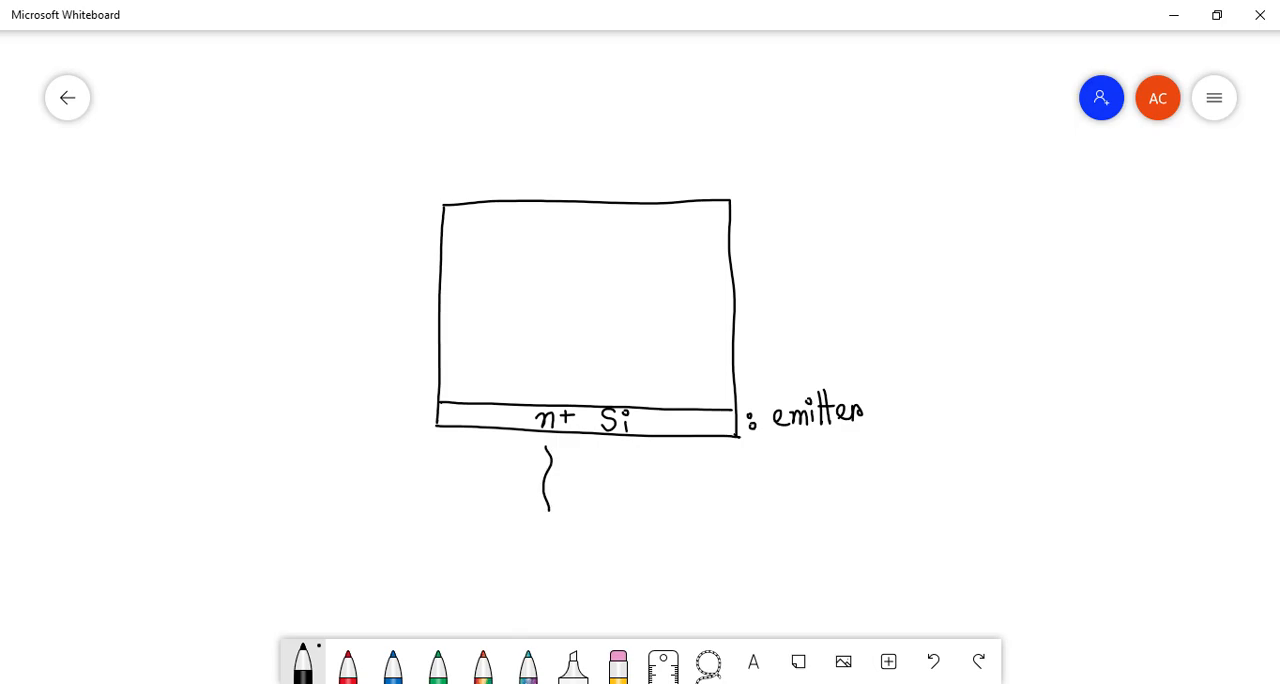
pyautogui.moveTo(538, 456)
pyautogui.mouseDown()
pyautogui.moveTo(555, 452)
pyautogui.moveTo(577, 511)
pyautogui.mouseUp()
pyautogui.moveTo(562, 452)
pyautogui.mouseDown()
pyautogui.moveTo(577, 450)
pyautogui.moveTo(607, 516)
pyautogui.moveTo(609, 452)
pyautogui.mouseUp()
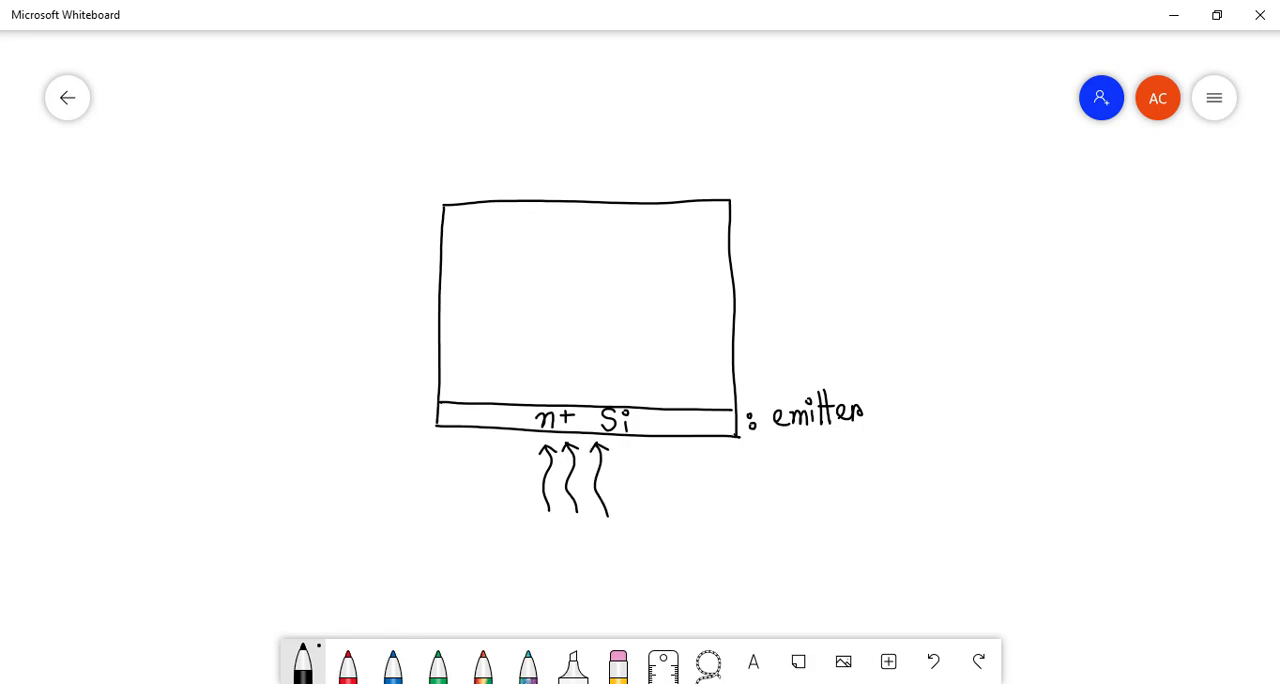
# - Mark off a thin layer along the rectangle's upper edge, and label the large middle region "p- Si" and ": base"
pyautogui.moveTo(444, 221); pyautogui.dragTo(726, 213)
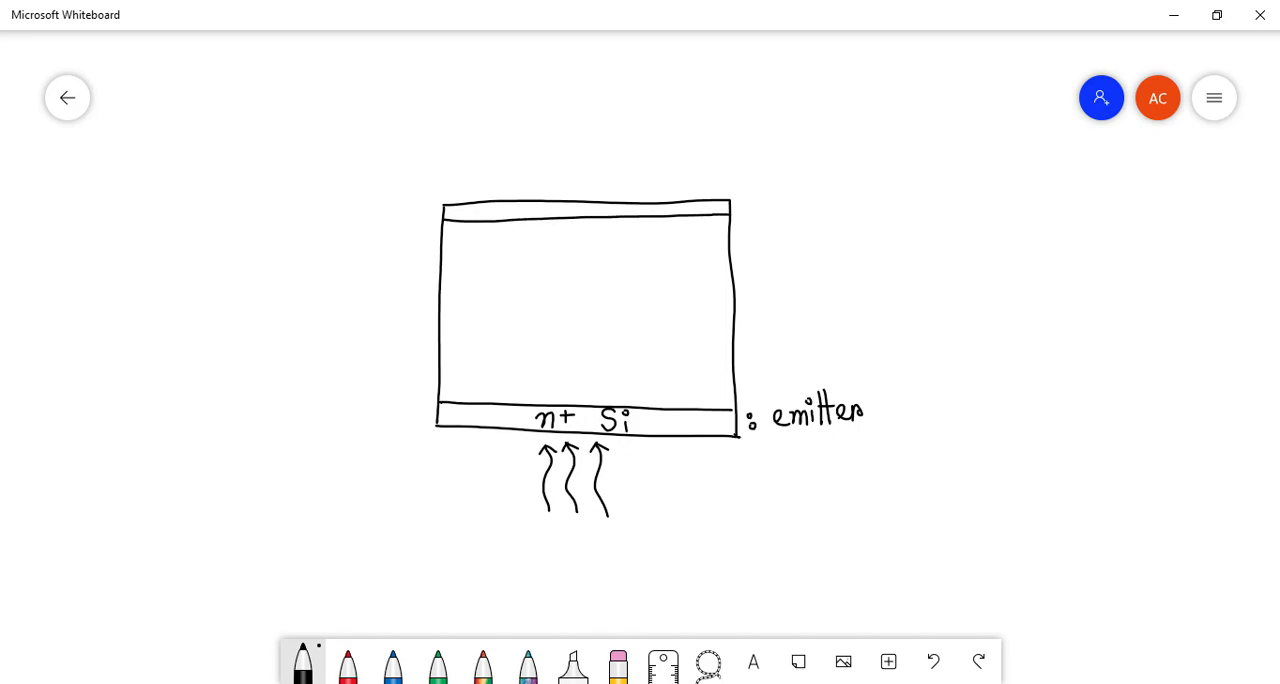
pyautogui.moveTo(544, 288)
pyautogui.mouseDown()
pyautogui.moveTo(542, 313)
pyautogui.moveTo(544, 300)
pyautogui.moveTo(594, 296)
pyautogui.moveTo(586, 309)
pyautogui.moveTo(614, 311)
pyautogui.mouseUp()
pyautogui.click(613, 286)
pyautogui.moveTo(556, 277); pyautogui.dragTo(566, 275)
pyautogui.click(755, 293)
pyautogui.moveTo(775, 261)
pyautogui.mouseDown()
pyautogui.moveTo(779, 300)
pyautogui.moveTo(833, 279)
pyautogui.moveTo(843, 295)
pyautogui.mouseUp()
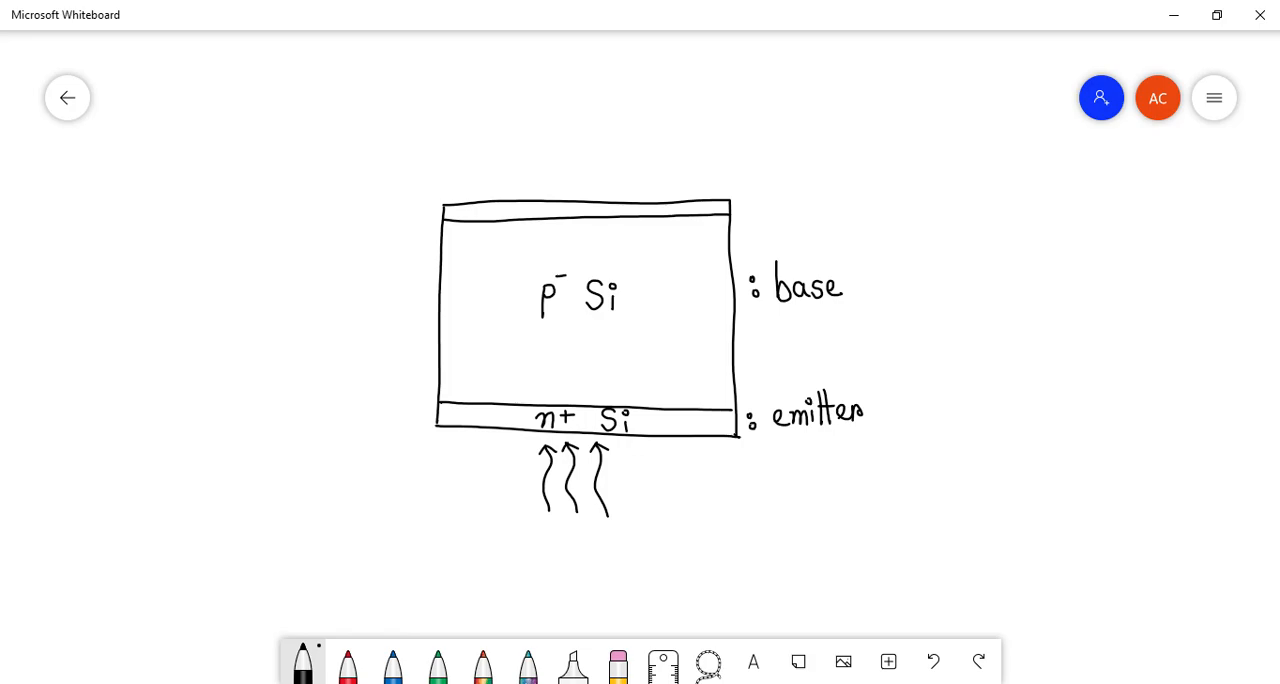
# - Label the thin upper layer "p+ Si" and write ": back surface field" beside it
pyautogui.moveTo(520, 207)
pyautogui.mouseDown()
pyautogui.moveTo(518, 223)
pyautogui.moveTo(527, 204)
pyautogui.moveTo(565, 218)
pyautogui.mouseUp()
pyautogui.click(750, 206)
pyautogui.click(752, 216)
pyautogui.moveTo(771, 190)
pyautogui.mouseDown()
pyautogui.moveTo(770, 218)
pyautogui.moveTo(808, 217)
pyautogui.mouseUp()
pyautogui.moveTo(817, 188)
pyautogui.mouseDown()
pyautogui.moveTo(817, 218)
pyautogui.moveTo(866, 201)
pyautogui.moveTo(862, 213)
pyautogui.moveTo(878, 210)
pyautogui.mouseUp()
pyautogui.moveTo(886, 194)
pyautogui.mouseDown()
pyautogui.moveTo(932, 192)
pyautogui.moveTo(918, 228)
pyautogui.moveTo(942, 189)
pyautogui.mouseUp()
pyautogui.moveTo(952, 188); pyautogui.dragTo(960, 204)
pyautogui.moveTo(966, 190)
pyautogui.mouseDown()
pyautogui.moveTo(962, 203)
pyautogui.moveTo(986, 194)
pyautogui.moveTo(1012, 222)
pyautogui.moveTo(1000, 228)
pyautogui.mouseUp()
pyautogui.moveTo(1004, 193)
pyautogui.mouseDown()
pyautogui.moveTo(1024, 190)
pyautogui.moveTo(1022, 205)
pyautogui.mouseUp()
pyautogui.moveTo(1032, 198)
pyautogui.mouseDown()
pyautogui.moveTo(1040, 190)
pyautogui.moveTo(1036, 203)
pyautogui.mouseUp()
pyautogui.moveTo(1046, 176)
pyautogui.mouseDown()
pyautogui.moveTo(1046, 204)
pyautogui.moveTo(1062, 202)
pyautogui.mouseUp()
pyautogui.moveTo(1066, 166); pyautogui.dragTo(1068, 208)
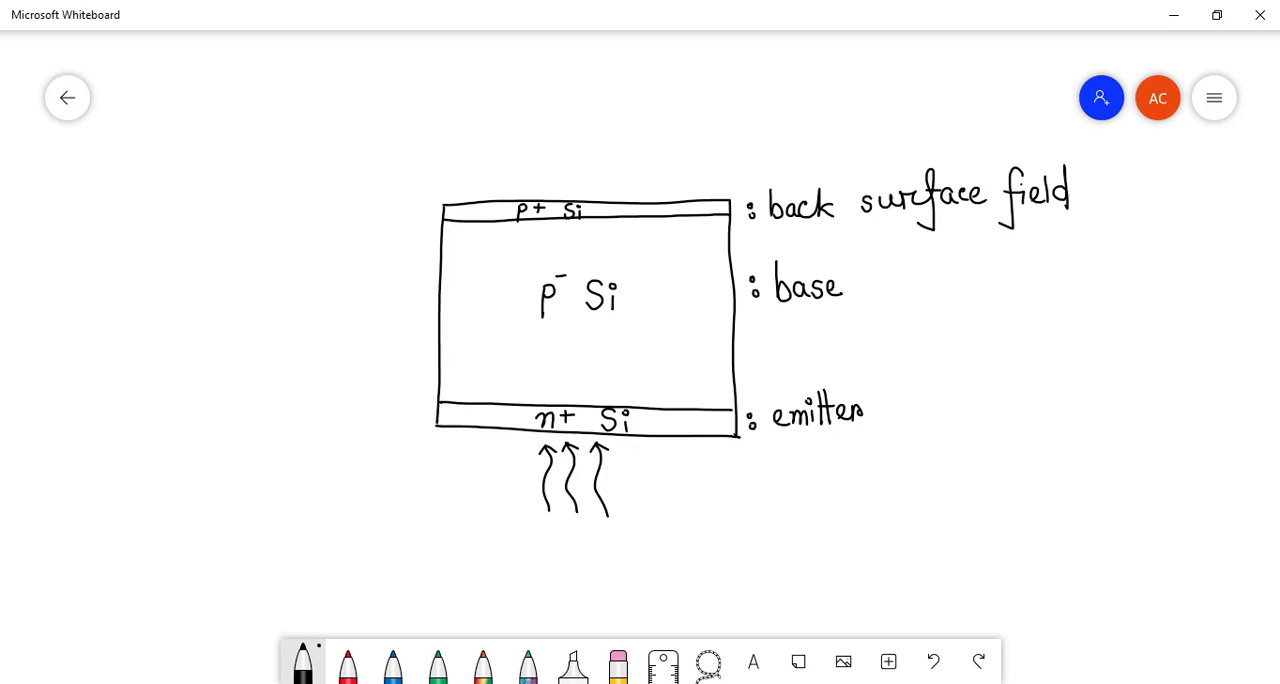
# - Switch to SCAPS and view the properties of the p+ Si layer and the n+ Si layer in the solar cell definition
pyautogui.hotkey('alt', 'Tab')
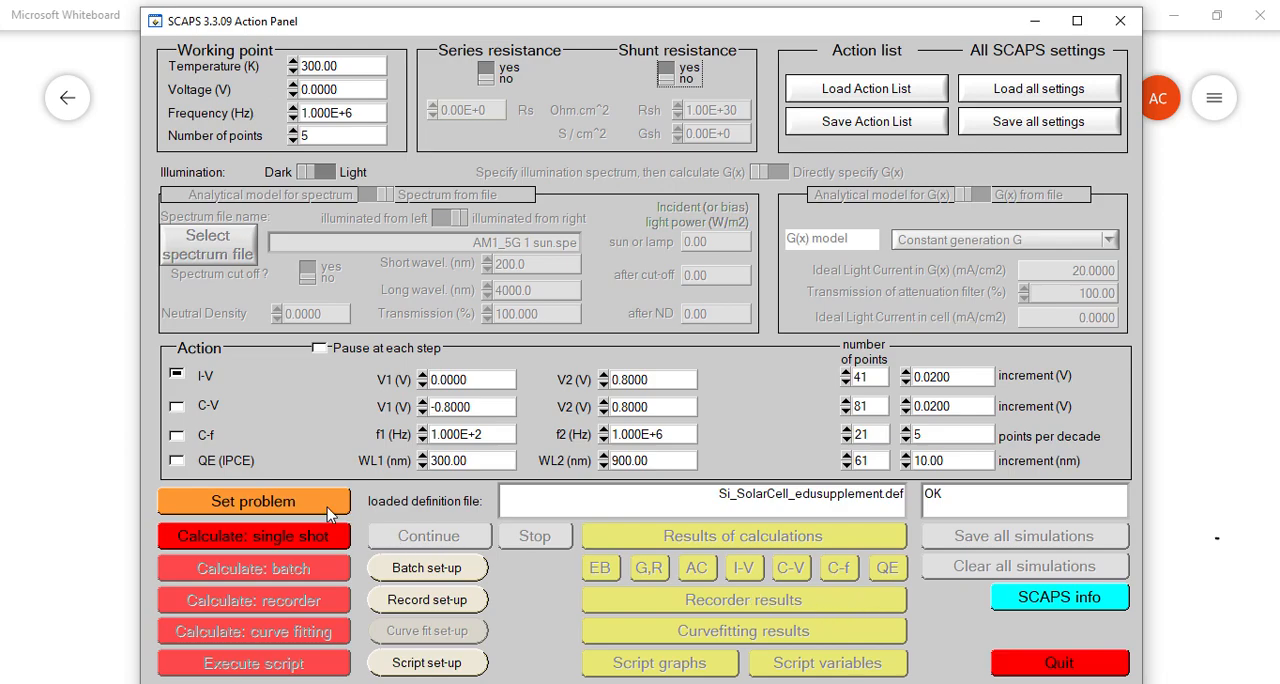
pyautogui.click(311, 501)
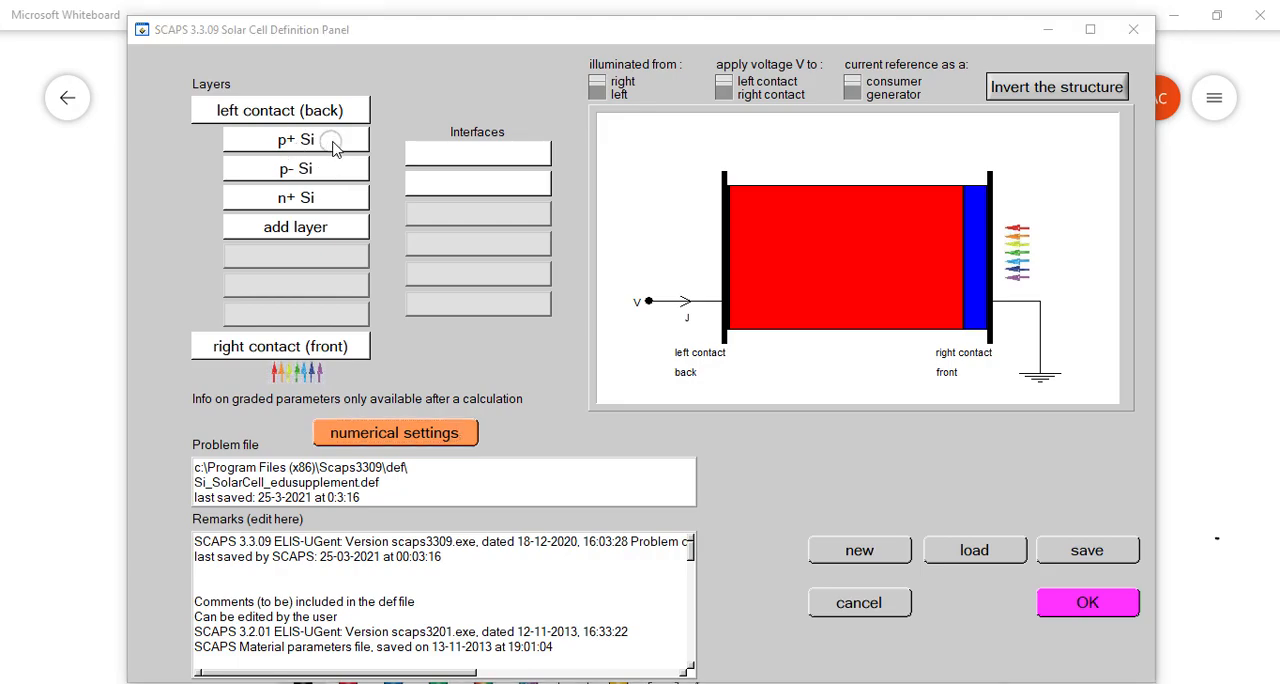
pyautogui.click(331, 141)
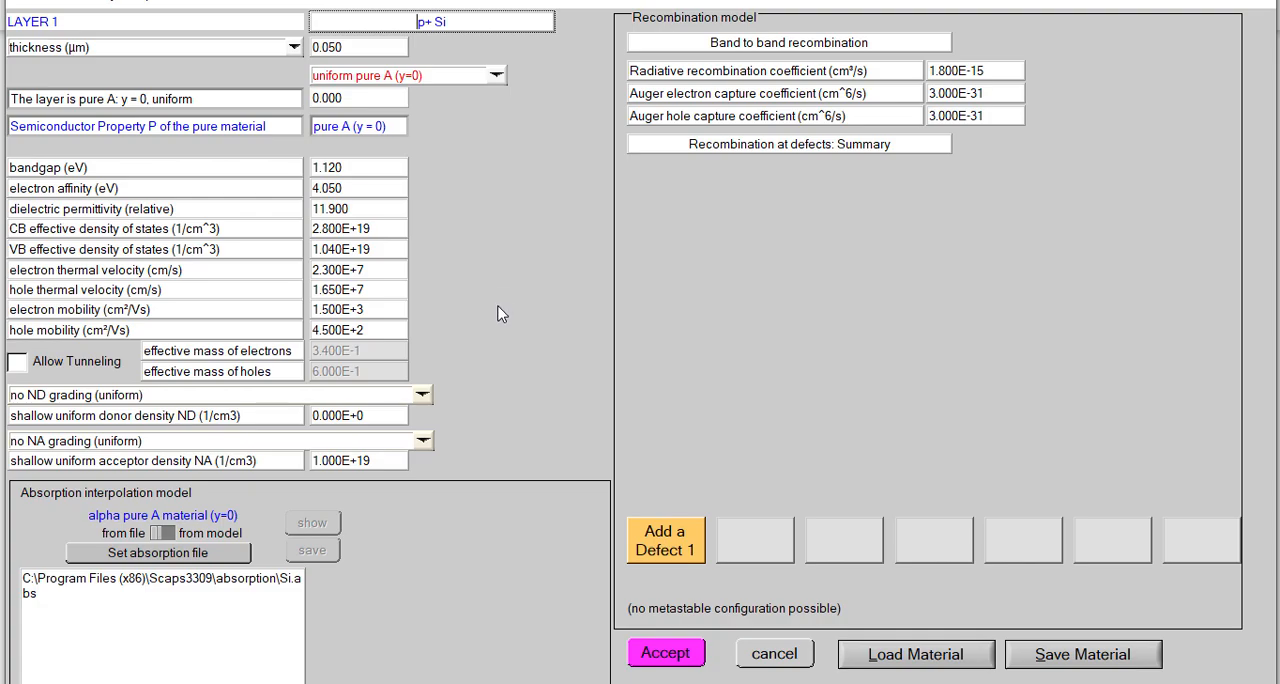
pyautogui.click(665, 655)
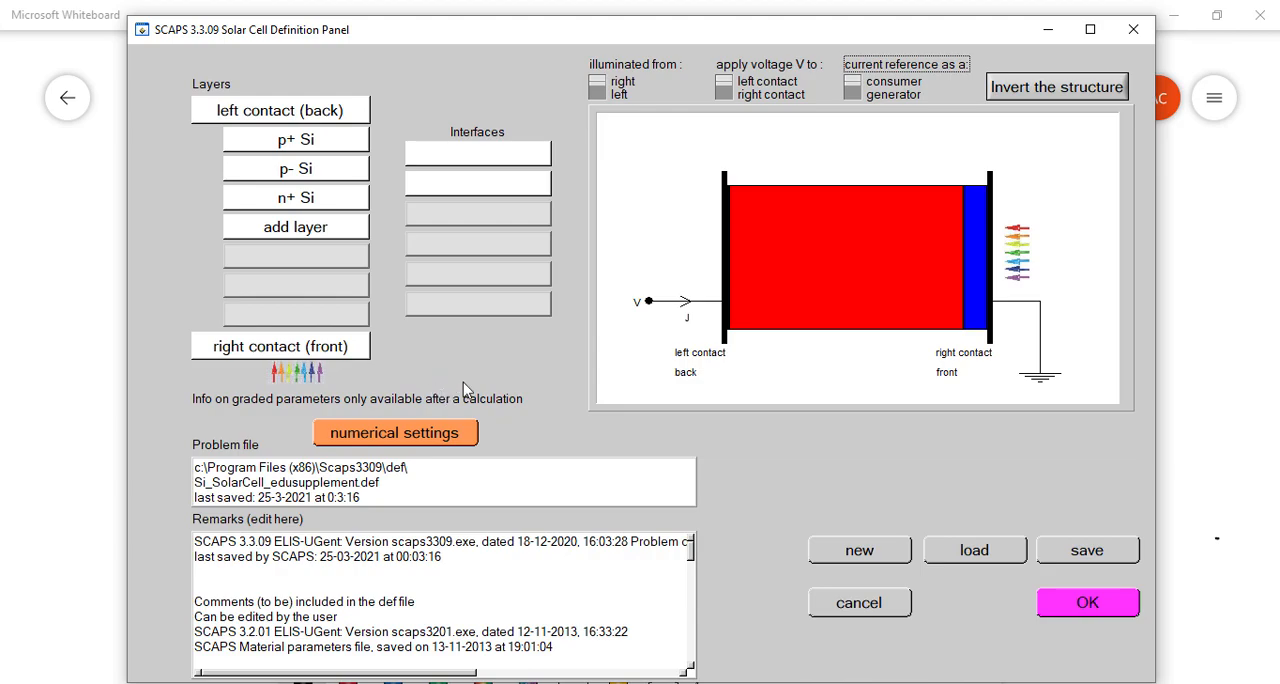
pyautogui.click(328, 201)
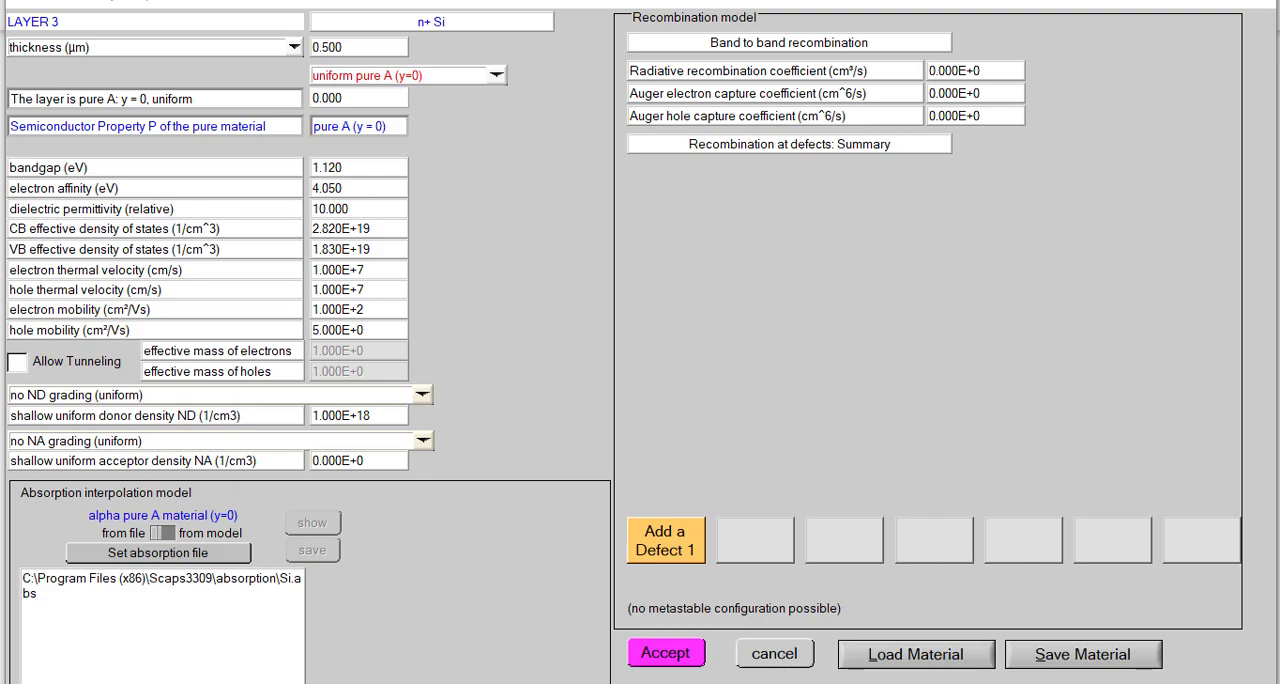
# - Switch back to Microsoft Whiteboard and write "intrinsic → n = p" on an empty area of the canvas
pyautogui.moveTo(759, 683)
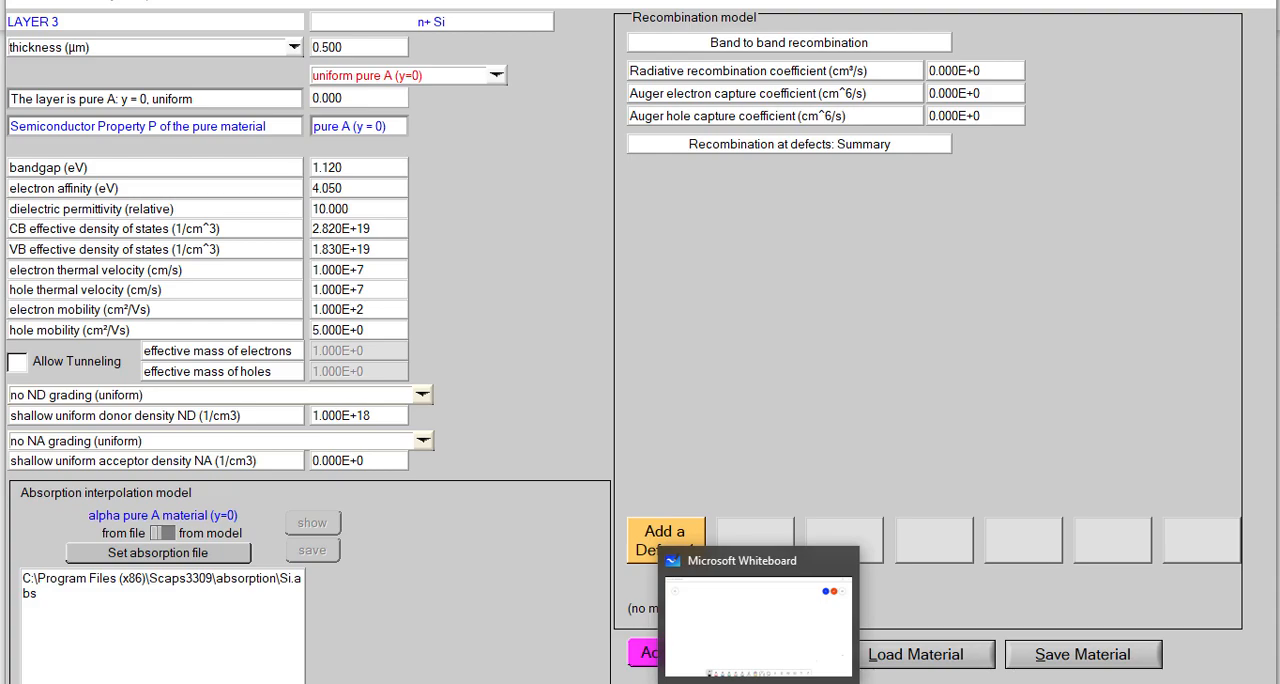
pyautogui.click(759, 683)
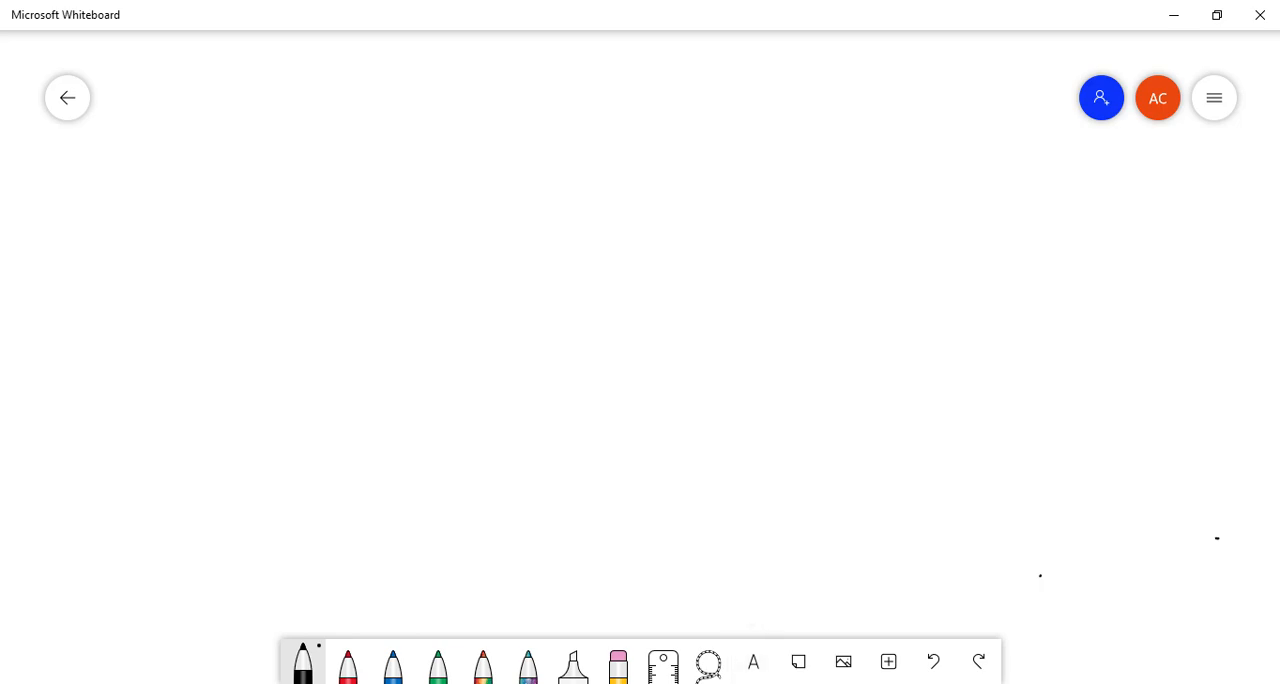
pyautogui.moveTo(340, 226)
pyautogui.mouseDown()
pyautogui.moveTo(341, 241)
pyautogui.moveTo(367, 240)
pyautogui.mouseUp()
pyautogui.click(341, 210)
pyautogui.moveTo(376, 199)
pyautogui.mouseDown()
pyautogui.moveTo(379, 237)
pyautogui.moveTo(383, 222)
pyautogui.mouseUp()
pyautogui.moveTo(383, 223); pyautogui.dragTo(392, 229)
pyautogui.moveTo(398, 221)
pyautogui.mouseDown()
pyautogui.moveTo(400, 235)
pyautogui.moveTo(394, 209)
pyautogui.mouseUp()
pyautogui.moveTo(404, 221); pyautogui.dragTo(422, 235)
pyautogui.moveTo(439, 217); pyautogui.dragTo(426, 232)
pyautogui.moveTo(449, 217)
pyautogui.mouseDown()
pyautogui.moveTo(465, 233)
pyautogui.moveTo(592, 221)
pyautogui.mouseUp()
pyautogui.click(451, 205)
pyautogui.moveTo(574, 212)
pyautogui.mouseDown()
pyautogui.moveTo(586, 217)
pyautogui.moveTo(575, 213)
pyautogui.mouseUp()
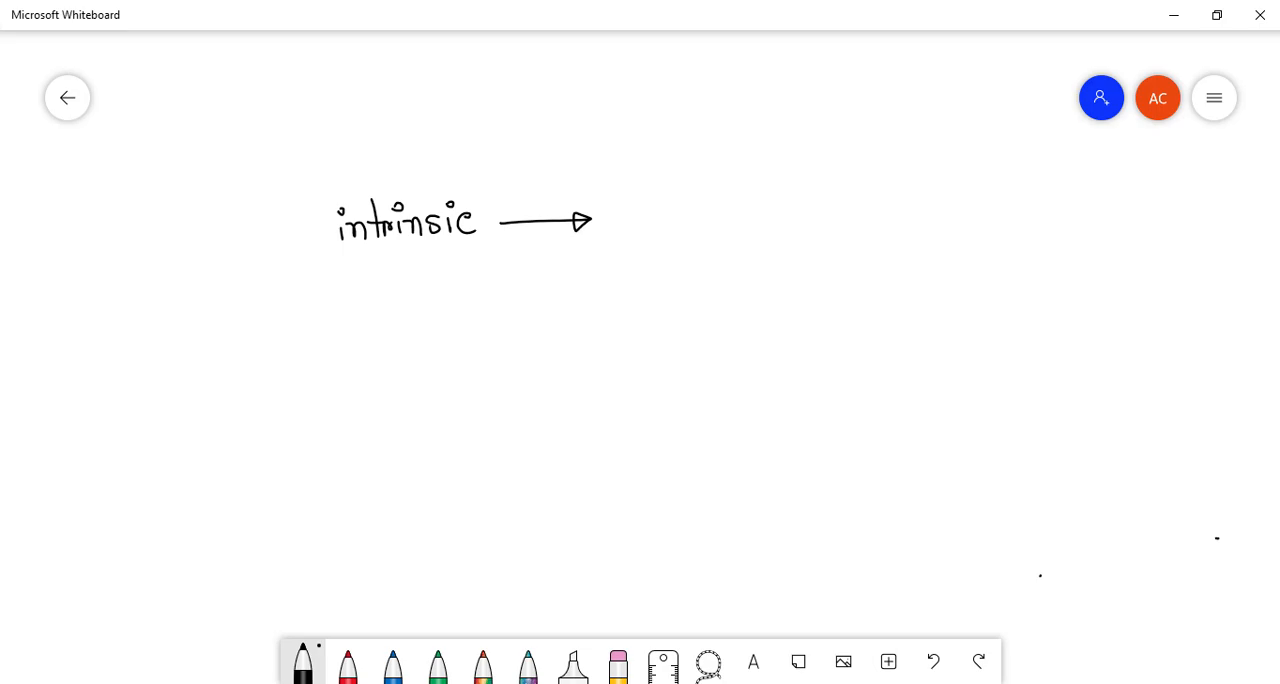
pyautogui.moveTo(632, 212)
pyautogui.mouseDown()
pyautogui.moveTo(667, 228)
pyautogui.moveTo(690, 216)
pyautogui.mouseUp()
pyautogui.moveTo(675, 220)
pyautogui.mouseDown()
pyautogui.moveTo(692, 221)
pyautogui.moveTo(704, 251)
pyautogui.moveTo(702, 221)
pyautogui.mouseUp()
# - Write "p-type → p > n → NA" beneath the intrinsic line, using arrows between the terms
pyautogui.moveTo(346, 289)
pyautogui.mouseDown()
pyautogui.moveTo(346, 322)
pyautogui.moveTo(348, 298)
pyautogui.moveTo(414, 297)
pyautogui.moveTo(422, 282)
pyautogui.mouseUp()
pyautogui.moveTo(420, 281)
pyautogui.mouseDown()
pyautogui.moveTo(431, 281)
pyautogui.moveTo(424, 324)
pyautogui.moveTo(440, 324)
pyautogui.mouseUp()
pyautogui.moveTo(438, 282)
pyautogui.mouseDown()
pyautogui.moveTo(439, 294)
pyautogui.moveTo(610, 287)
pyautogui.moveTo(599, 294)
pyautogui.moveTo(648, 315)
pyautogui.moveTo(649, 293)
pyautogui.mouseUp()
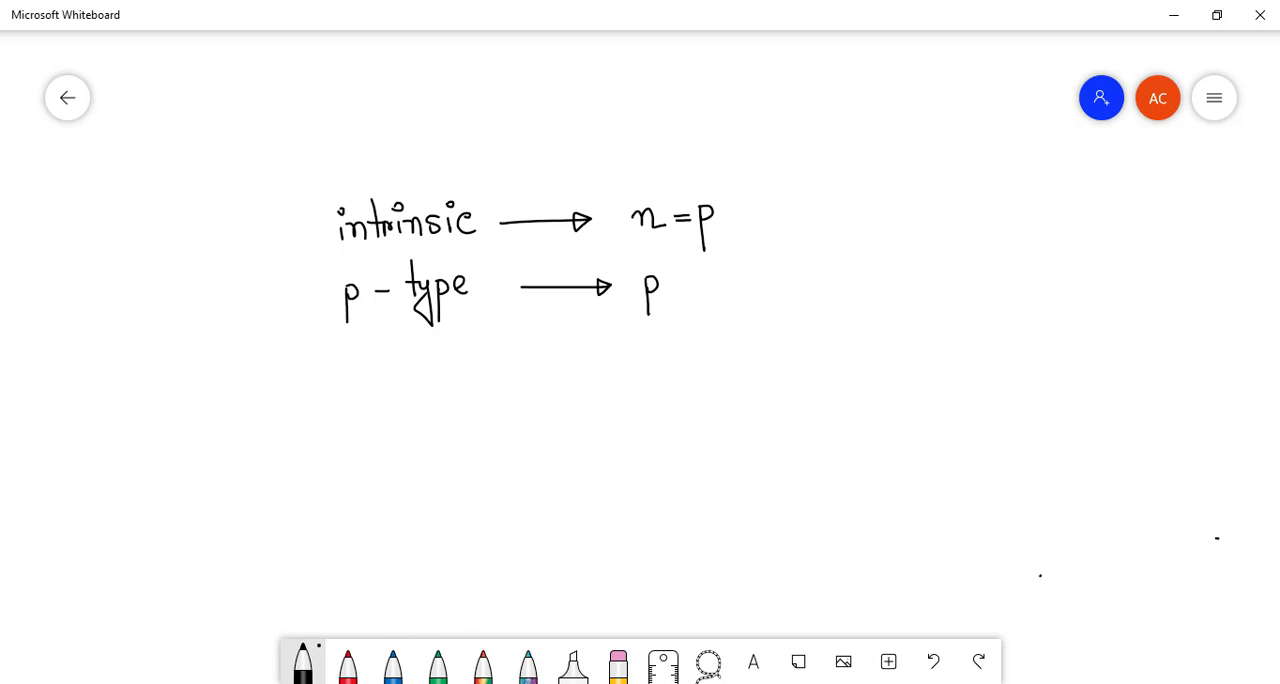
pyautogui.moveTo(674, 266)
pyautogui.mouseDown()
pyautogui.moveTo(684, 300)
pyautogui.moveTo(727, 278)
pyautogui.moveTo(745, 291)
pyautogui.moveTo(876, 277)
pyautogui.moveTo(856, 289)
pyautogui.moveTo(842, 285)
pyautogui.moveTo(950, 254)
pyautogui.moveTo(958, 286)
pyautogui.mouseUp()
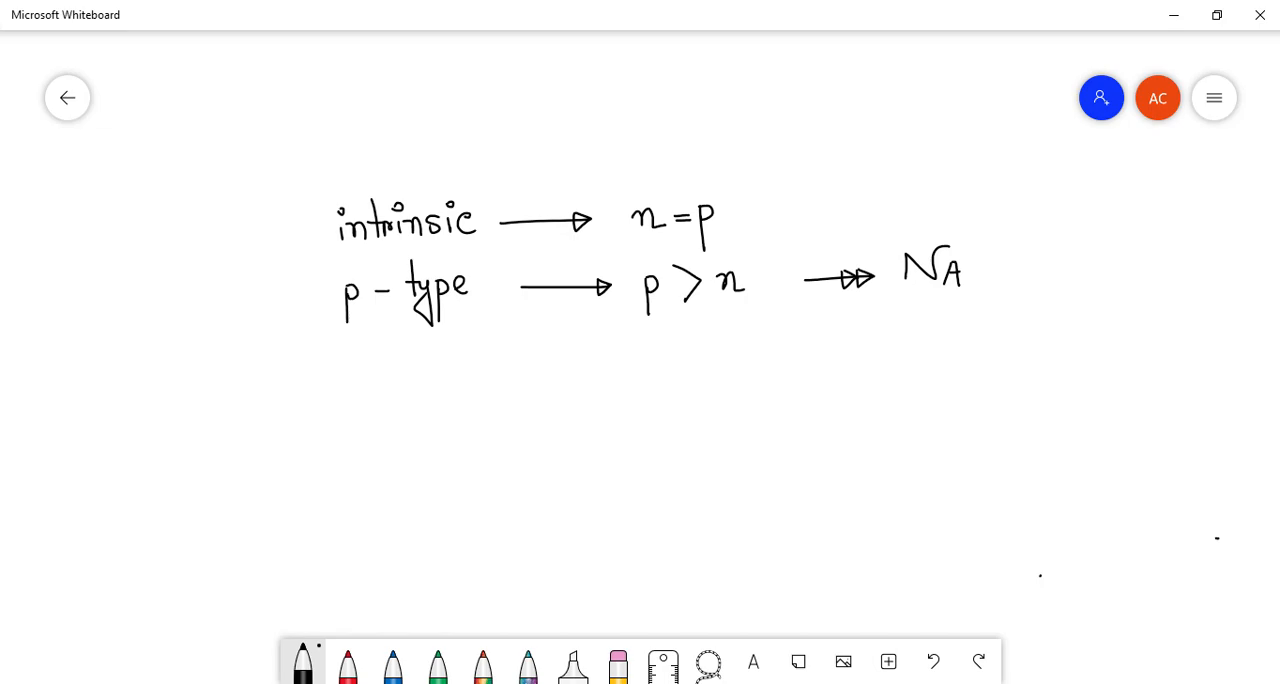
# - Write "n-type → n > p → ND" beneath the p-type line and circle the NA and ND terms together
pyautogui.moveTo(342, 384)
pyautogui.mouseDown()
pyautogui.moveTo(373, 402)
pyautogui.moveTo(423, 398)
pyautogui.moveTo(432, 376)
pyautogui.moveTo(426, 412)
pyautogui.moveTo(450, 426)
pyautogui.mouseUp()
pyautogui.moveTo(448, 380)
pyautogui.mouseDown()
pyautogui.moveTo(452, 392)
pyautogui.moveTo(668, 378)
pyautogui.moveTo(735, 410)
pyautogui.mouseUp()
pyautogui.moveTo(736, 366)
pyautogui.mouseDown()
pyautogui.moveTo(737, 381)
pyautogui.moveTo(895, 363)
pyautogui.moveTo(879, 377)
pyautogui.moveTo(866, 377)
pyautogui.moveTo(921, 340)
pyautogui.moveTo(960, 342)
pyautogui.mouseUp()
pyautogui.moveTo(956, 360)
pyautogui.mouseDown()
pyautogui.moveTo(964, 372)
pyautogui.moveTo(951, 377)
pyautogui.mouseUp()
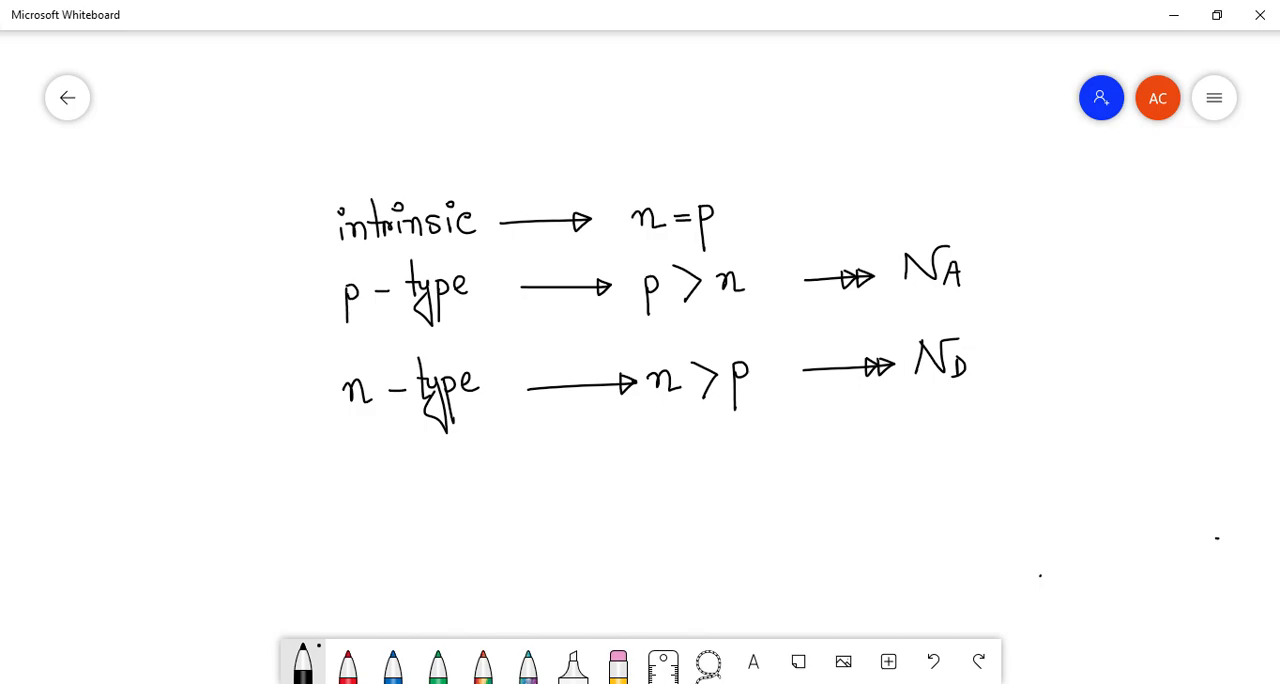
pyautogui.moveTo(985, 236)
pyautogui.mouseDown()
pyautogui.moveTo(886, 276)
pyautogui.moveTo(890, 394)
pyautogui.moveTo(1004, 386)
pyautogui.moveTo(1012, 254)
pyautogui.moveTo(970, 235)
pyautogui.mouseUp()
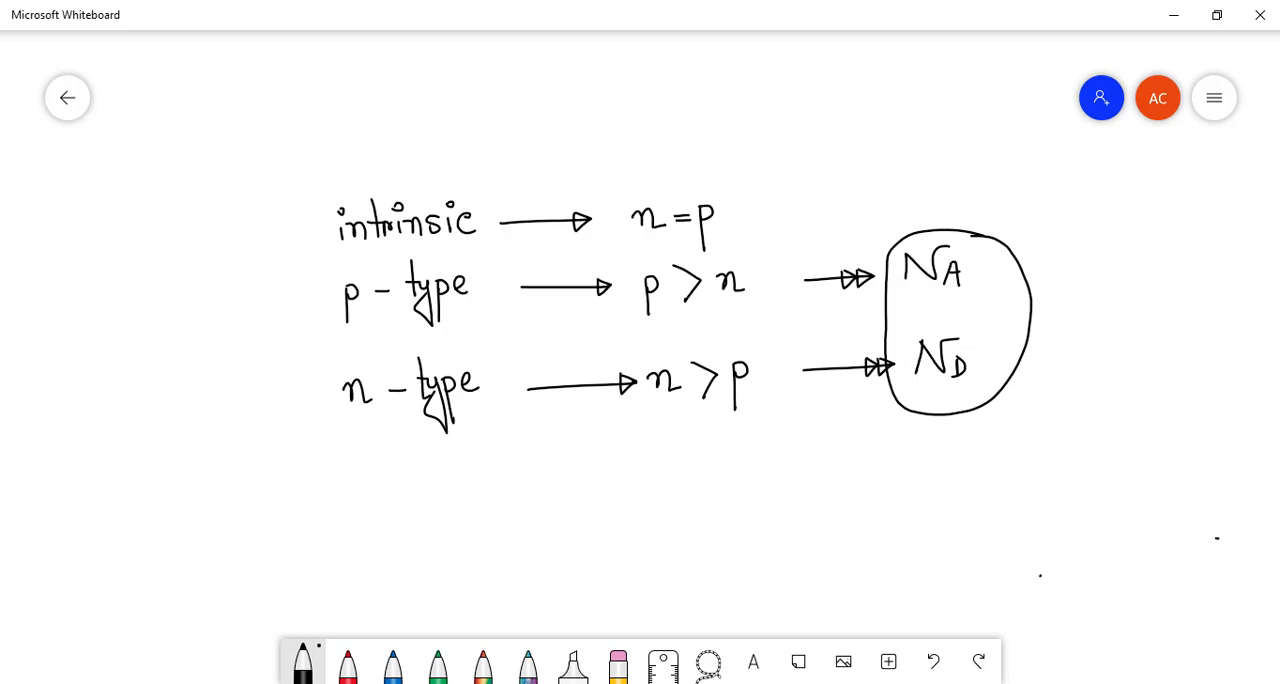
# - Draw a branching arrow from the intrinsic "n = p" to the two expressions "NA = ni" and "ND = ni"
pyautogui.moveTo(729, 199)
pyautogui.mouseDown()
pyautogui.moveTo(757, 171)
pyautogui.moveTo(922, 141)
pyautogui.mouseUp()
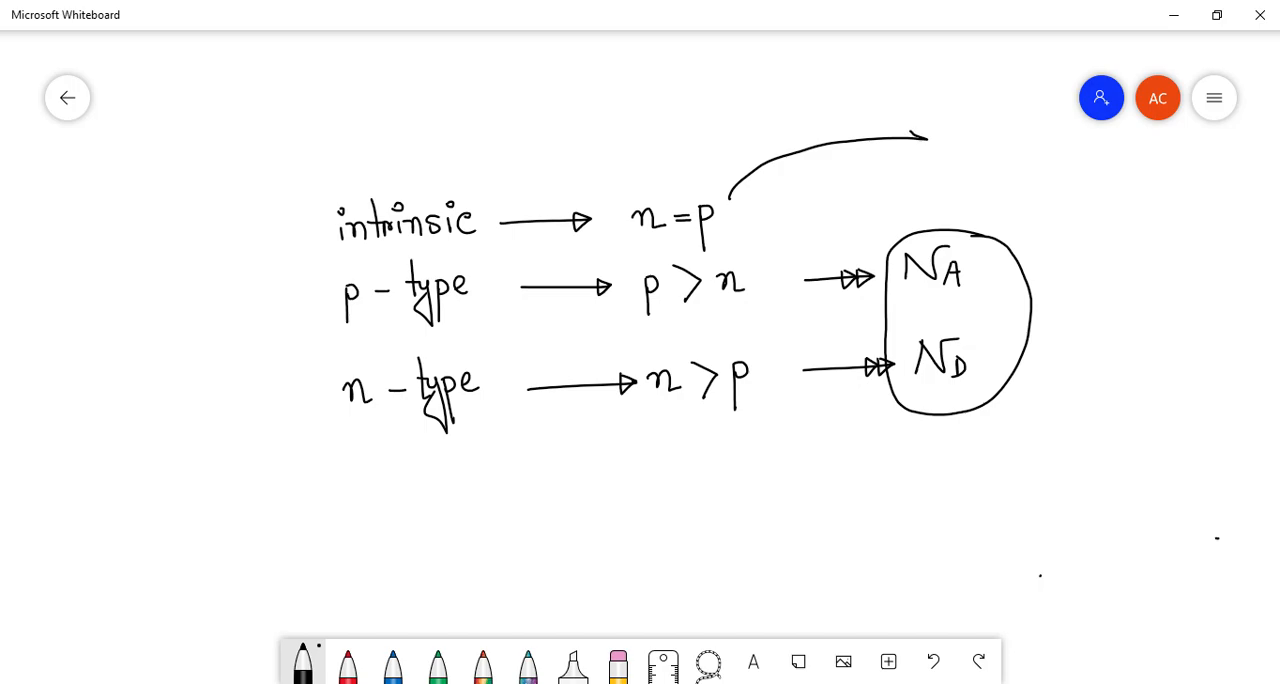
pyautogui.moveTo(805, 148)
pyautogui.mouseDown()
pyautogui.moveTo(938, 180)
pyautogui.moveTo(916, 190)
pyautogui.mouseUp()
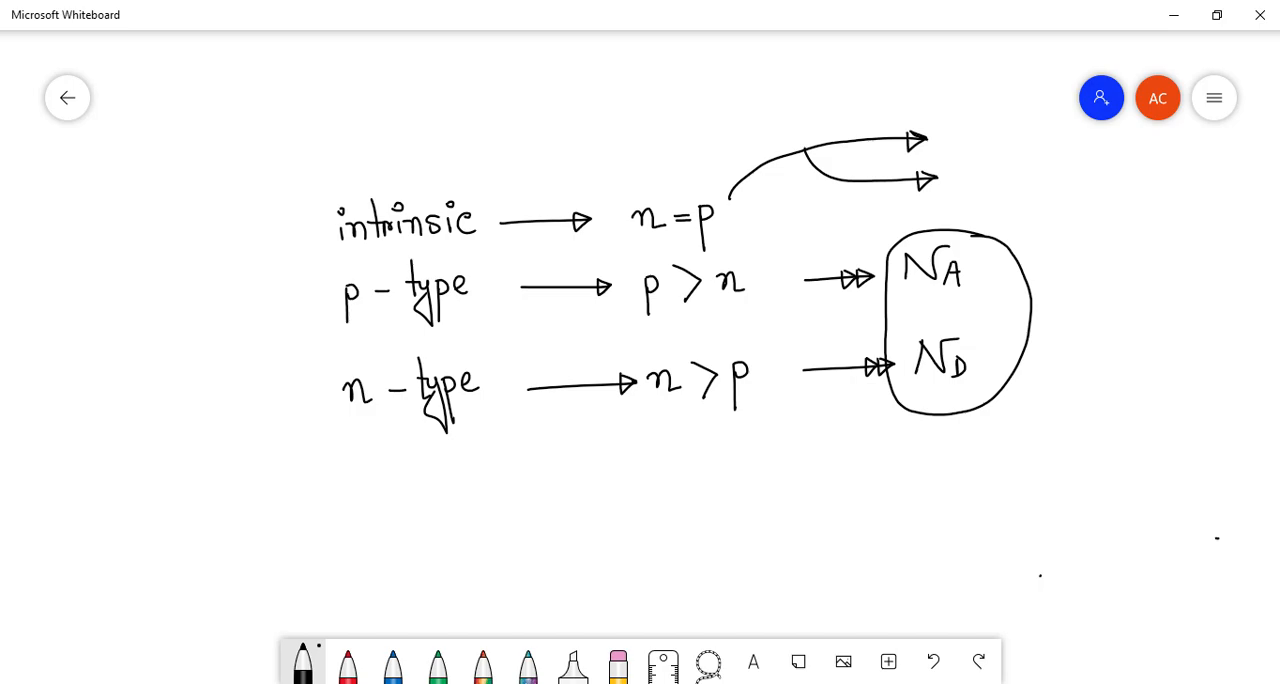
pyautogui.moveTo(942, 140)
pyautogui.mouseDown()
pyautogui.moveTo(961, 138)
pyautogui.moveTo(968, 116)
pyautogui.moveTo(978, 147)
pyautogui.mouseUp()
pyautogui.moveTo(946, 188)
pyautogui.mouseDown()
pyautogui.moveTo(970, 162)
pyautogui.moveTo(978, 190)
pyautogui.mouseUp()
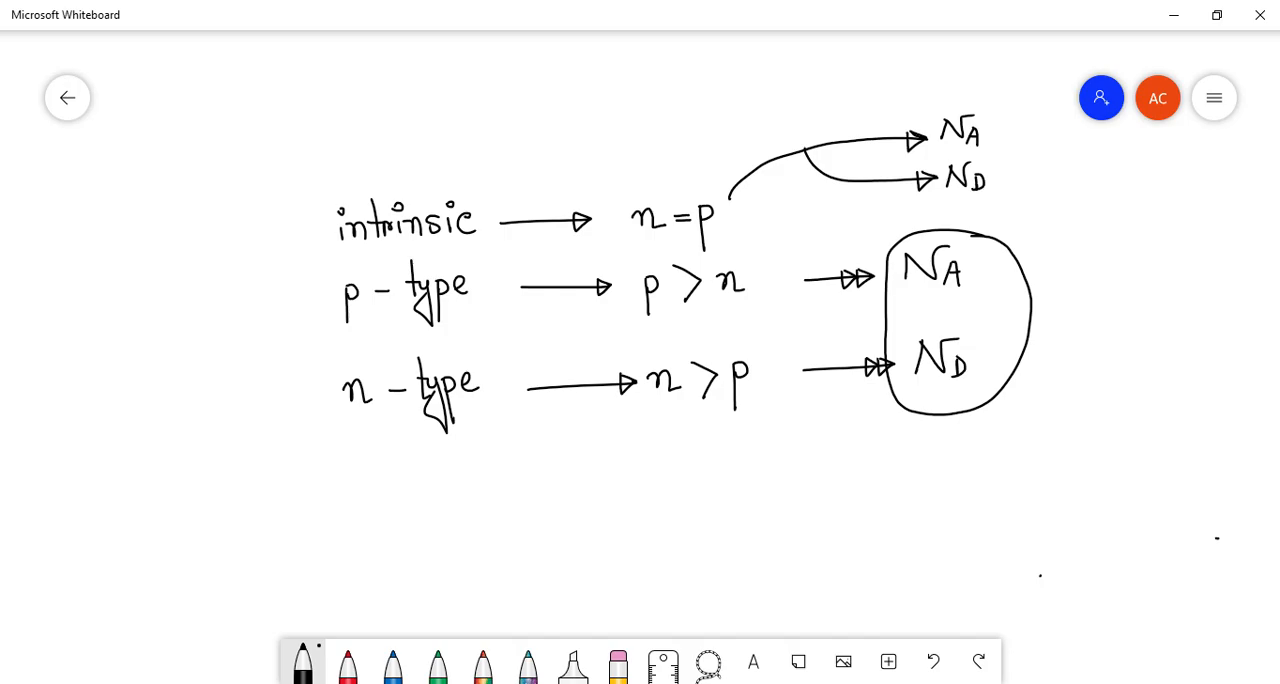
pyautogui.moveTo(990, 130); pyautogui.dragTo(1004, 130)
pyautogui.moveTo(990, 137)
pyautogui.mouseDown()
pyautogui.moveTo(1030, 144)
pyautogui.moveTo(1016, 171)
pyautogui.mouseUp()
pyautogui.click(1033, 121)
pyautogui.moveTo(1001, 180); pyautogui.dragTo(1047, 193)
pyautogui.click(1046, 167)
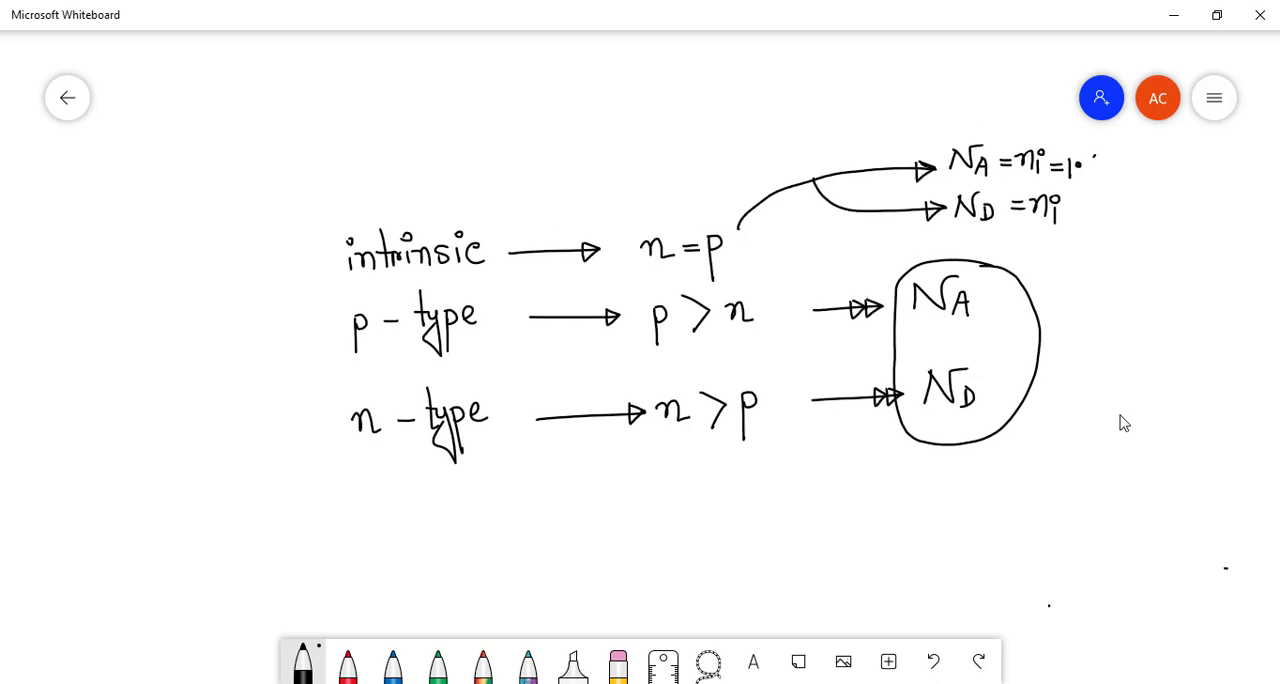
# - Extend both intrinsic expressions, NA = ni and ND = ni, with "= 1.45 × 10^10 cm^-3"
pyautogui.moveTo(1088, 156); pyautogui.dragTo(1102, 166)
pyautogui.moveTo(1099, 152)
pyautogui.mouseDown()
pyautogui.moveTo(1100, 176)
pyautogui.moveTo(1116, 168)
pyautogui.moveTo(1106, 178)
pyautogui.mouseUp()
pyautogui.moveTo(1108, 153)
pyautogui.mouseDown()
pyautogui.moveTo(1142, 168)
pyautogui.moveTo(1127, 172)
pyautogui.mouseUp()
pyautogui.moveTo(1155, 151)
pyautogui.mouseDown()
pyautogui.moveTo(1156, 174)
pyautogui.moveTo(1191, 136)
pyautogui.moveTo(1206, 162)
pyautogui.mouseUp()
pyautogui.click(1209, 148)
pyautogui.moveTo(1222, 162)
pyautogui.mouseDown()
pyautogui.moveTo(1230, 150)
pyautogui.moveTo(1242, 163)
pyautogui.moveTo(1246, 137)
pyautogui.moveTo(1253, 151)
pyautogui.mouseUp()
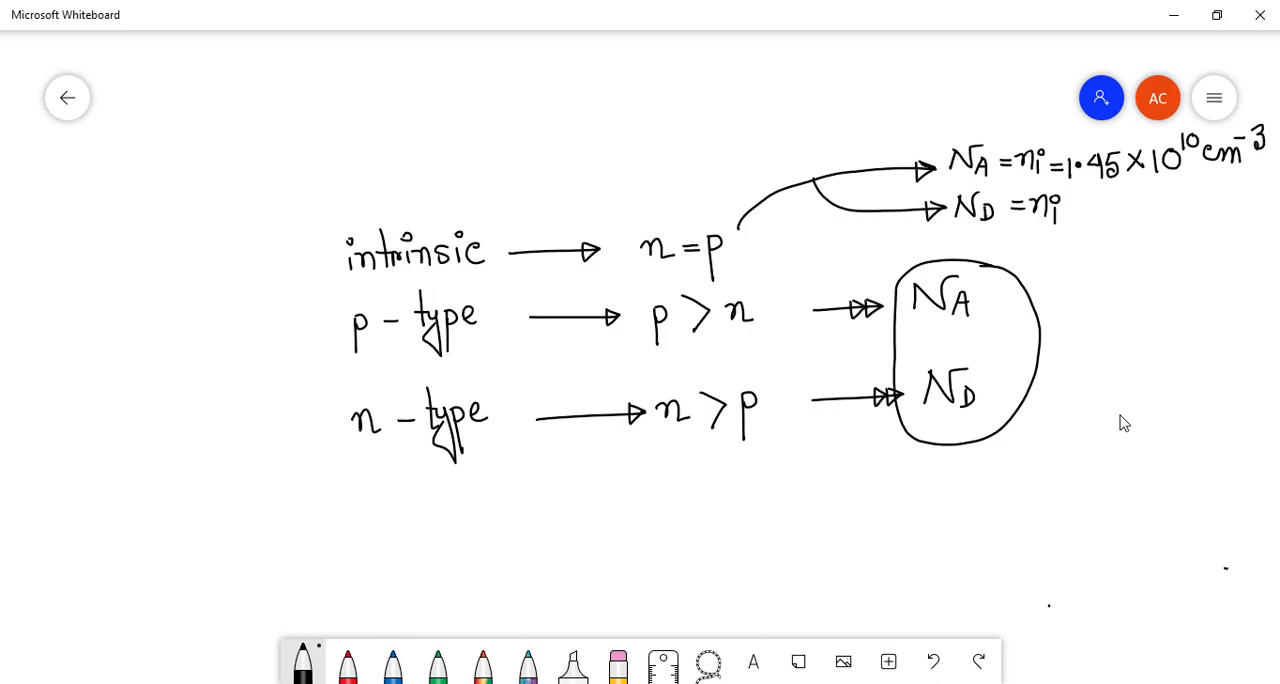
pyautogui.moveTo(1066, 206); pyautogui.dragTo(1080, 206)
pyautogui.moveTo(1066, 214)
pyautogui.mouseDown()
pyautogui.moveTo(1120, 208)
pyautogui.moveTo(1117, 220)
pyautogui.mouseUp()
pyautogui.moveTo(1126, 197)
pyautogui.mouseDown()
pyautogui.moveTo(1125, 219)
pyautogui.moveTo(1160, 210)
pyautogui.mouseUp()
pyautogui.moveTo(1160, 194)
pyautogui.mouseDown()
pyautogui.moveTo(1148, 210)
pyautogui.moveTo(1170, 213)
pyautogui.moveTo(1204, 173)
pyautogui.moveTo(1218, 204)
pyautogui.moveTo(1248, 204)
pyautogui.moveTo(1267, 176)
pyautogui.moveTo(1257, 189)
pyautogui.mouseUp()
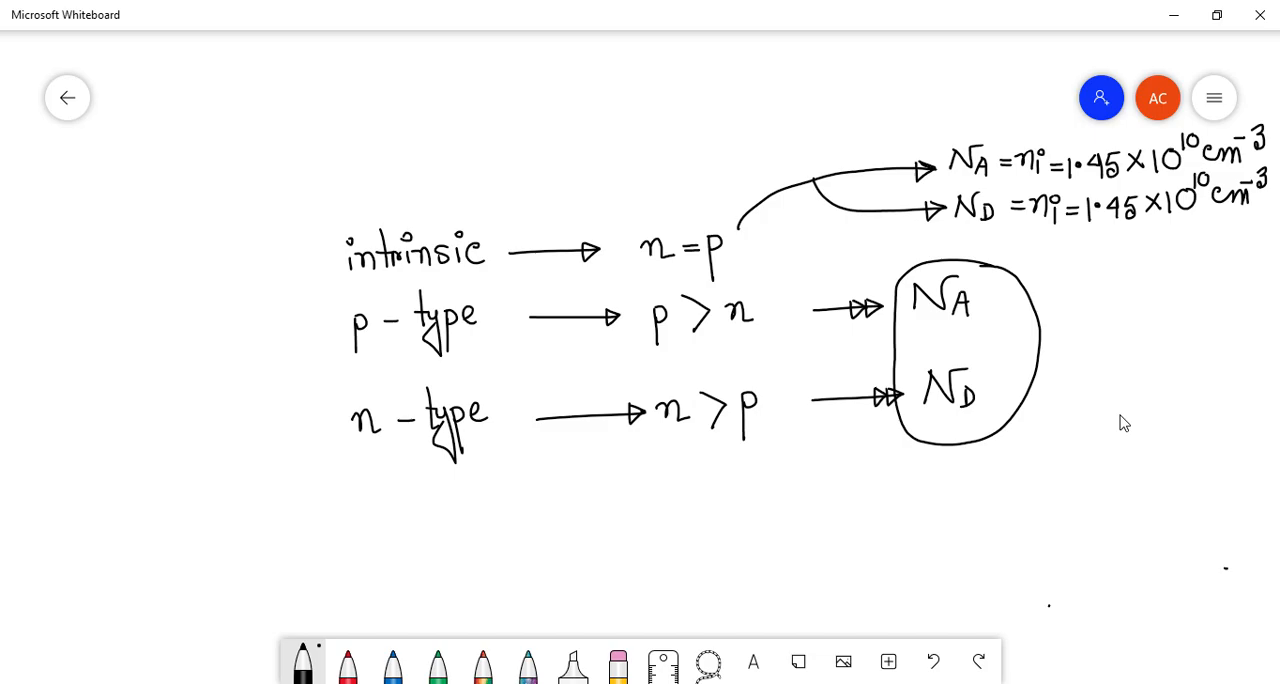
# - Write "ND = 0" under the p-type line's NA and remove the circle around the doping terms
pyautogui.moveTo(922, 325)
pyautogui.mouseDown()
pyautogui.moveTo(919, 346)
pyautogui.moveTo(948, 321)
pyautogui.moveTo(948, 347)
pyautogui.moveTo(988, 328)
pyautogui.mouseUp()
pyautogui.moveTo(973, 337); pyautogui.dragTo(1009, 321)
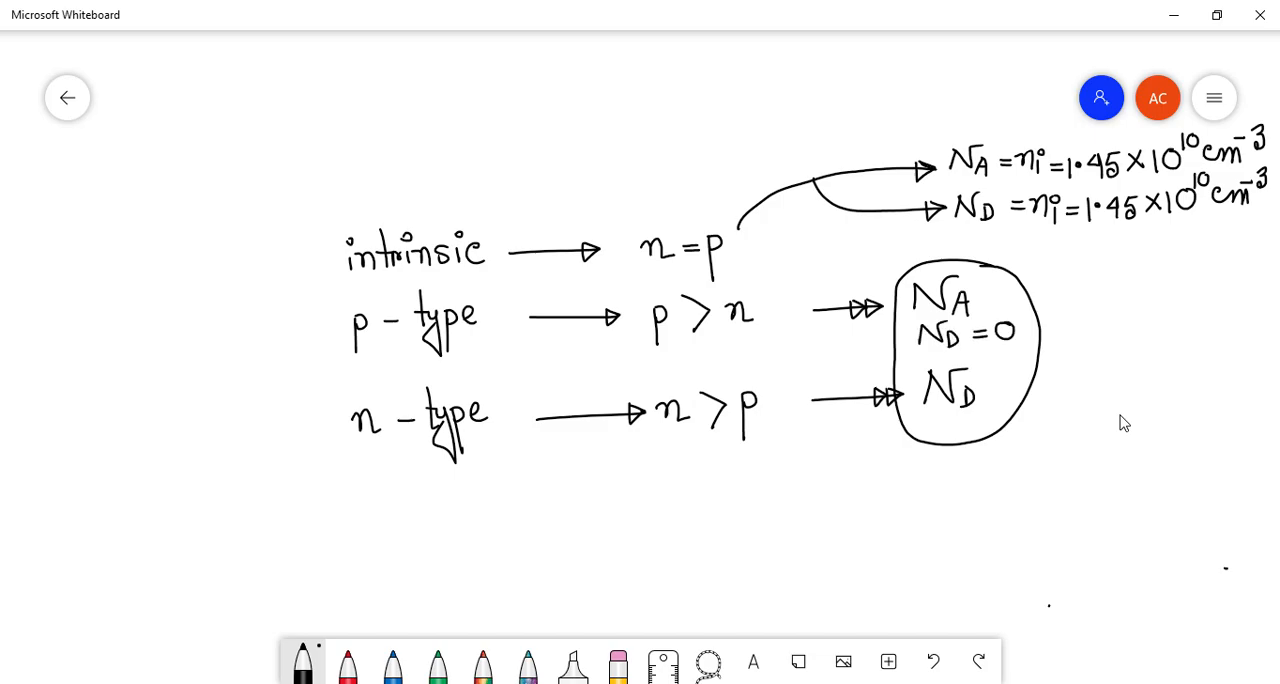
pyautogui.moveTo(1008, 268)
pyautogui.mouseDown()
pyautogui.moveTo(1040, 386)
pyautogui.moveTo(951, 444)
pyautogui.moveTo(915, 420)
pyautogui.moveTo(900, 346)
pyautogui.moveTo(917, 260)
pyautogui.moveTo(1010, 268)
pyautogui.mouseUp()
pyautogui.moveTo(922, 284); pyautogui.dragTo(918, 309)
# - Expand the doping terms to "NA = ( ) cm^-3" for p-type and "ND = ( ) cm^-3" with "NA = 0" for n-type
pyautogui.moveTo(1000, 286); pyautogui.dragTo(1016, 294)
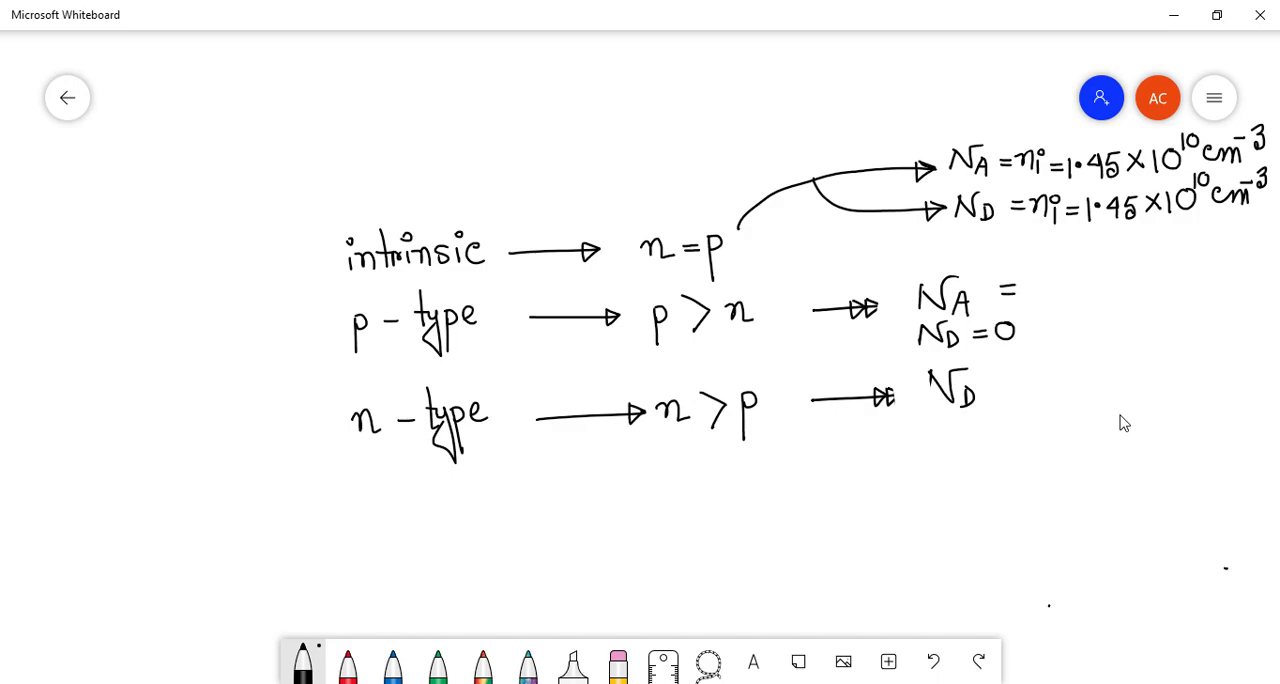
pyautogui.moveTo(930, 379)
pyautogui.mouseDown()
pyautogui.moveTo(929, 452)
pyautogui.moveTo(950, 424)
pyautogui.moveTo(977, 460)
pyautogui.moveTo(1008, 442)
pyautogui.mouseUp()
pyautogui.moveTo(996, 449); pyautogui.dragTo(1046, 452)
pyautogui.moveTo(992, 387); pyautogui.dragTo(1036, 403)
pyautogui.moveTo(1154, 346)
pyautogui.mouseDown()
pyautogui.moveTo(1169, 380)
pyautogui.moveTo(1155, 406)
pyautogui.moveTo(1188, 390)
pyautogui.mouseUp()
pyautogui.moveTo(1198, 390)
pyautogui.mouseDown()
pyautogui.moveTo(1212, 378)
pyautogui.moveTo(1232, 390)
pyautogui.moveTo(1236, 359)
pyautogui.moveTo(1240, 372)
pyautogui.mouseUp()
pyautogui.moveTo(1046, 258); pyautogui.dragTo(1050, 312)
pyautogui.moveTo(1196, 248)
pyautogui.mouseDown()
pyautogui.moveTo(1200, 298)
pyautogui.moveTo(1260, 282)
pyautogui.moveTo(1260, 254)
pyautogui.moveTo(1276, 254)
pyautogui.moveTo(1266, 264)
pyautogui.mouseUp()
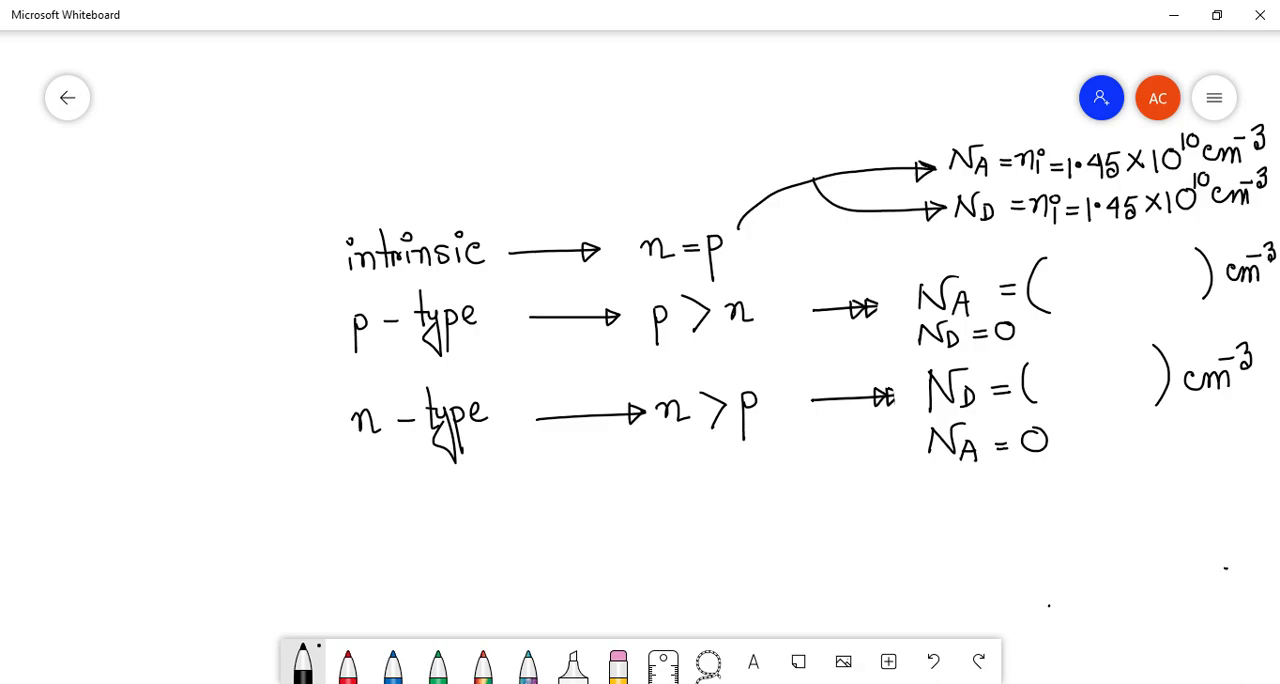
# - Switch to SCAPS, examine the n+ Si layer's shallow uniform acceptor and donor densities, and accept the layer properties
pyautogui.click(806, 682)
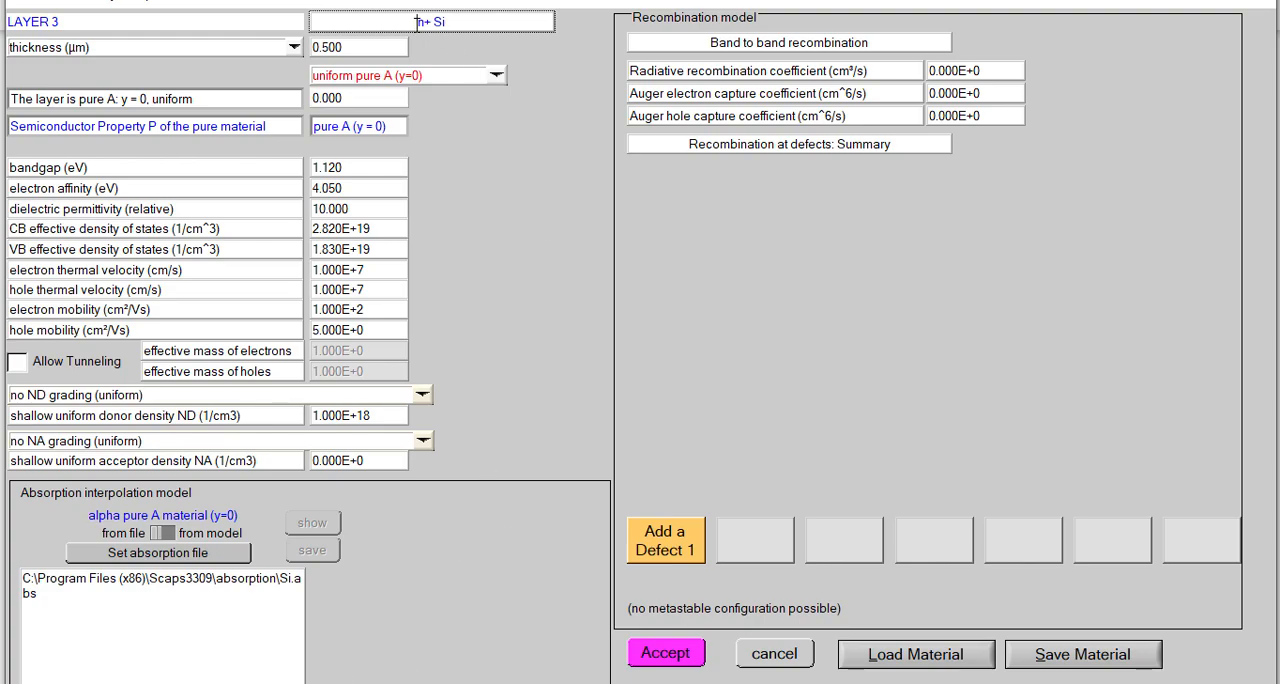
pyautogui.moveTo(416, 22); pyautogui.dragTo(447, 22)
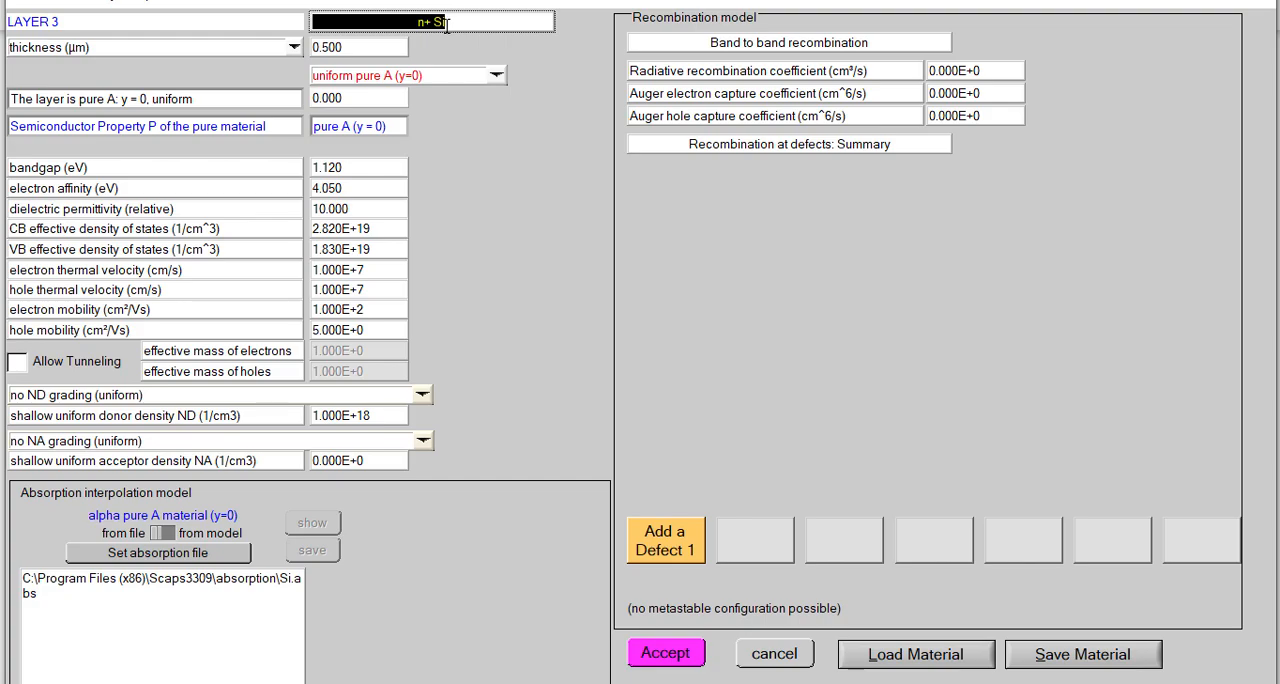
pyautogui.click(380, 459)
pyautogui.moveTo(381, 459); pyautogui.dragTo(186, 460)
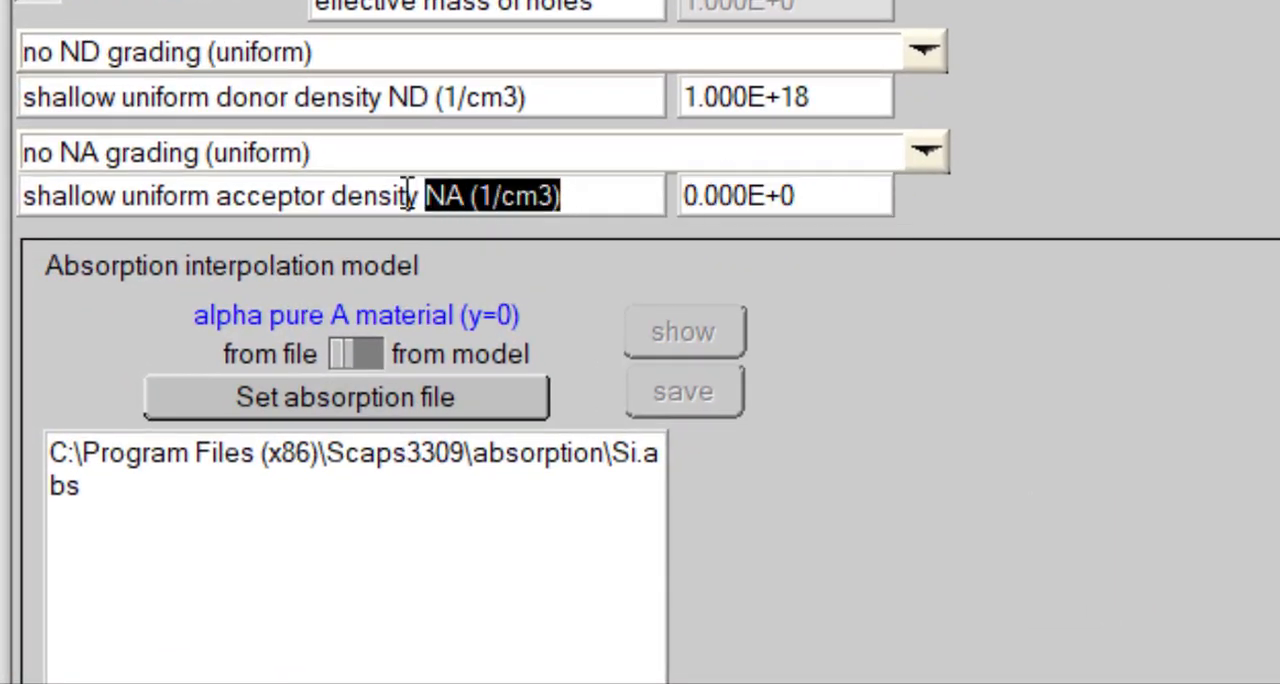
pyautogui.moveTo(408, 195); pyautogui.dragTo(20, 206)
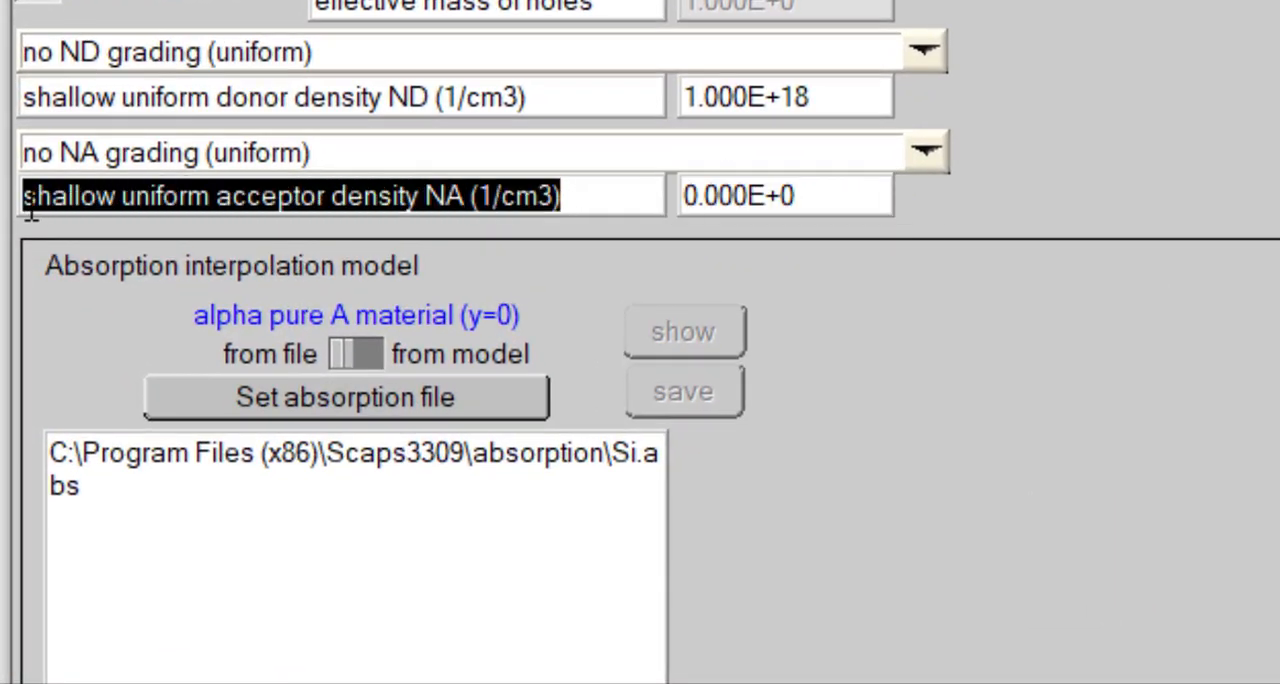
pyautogui.click(845, 200)
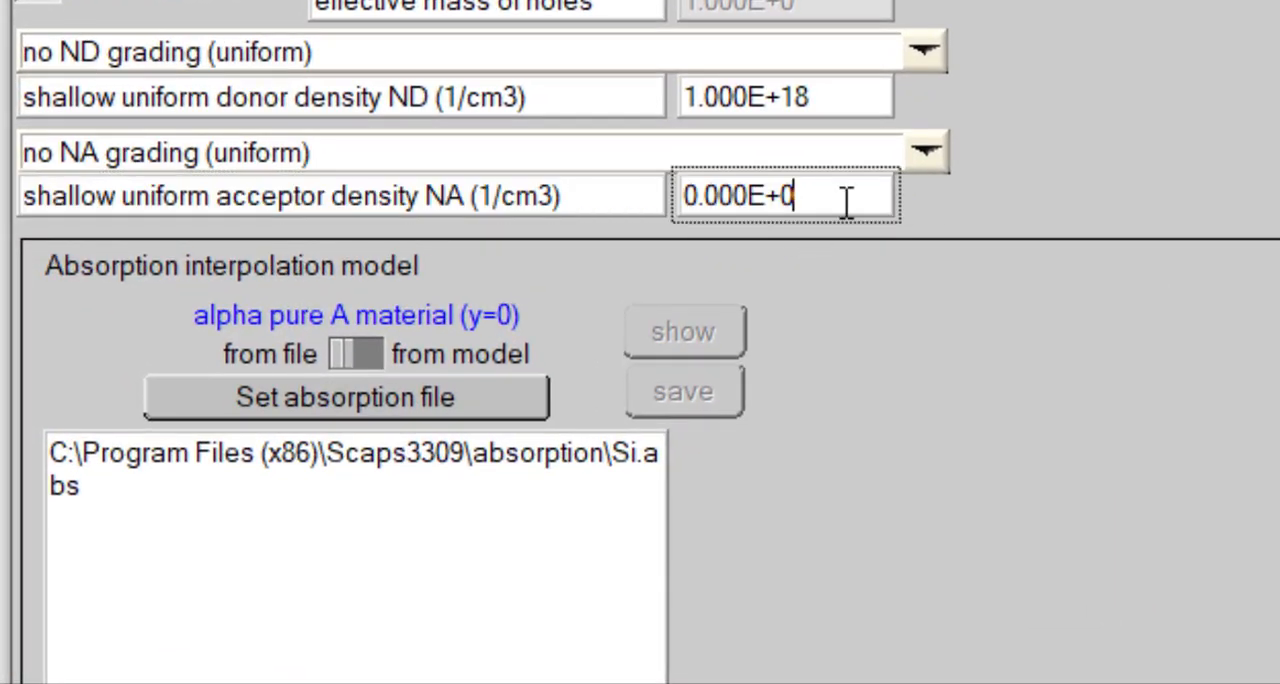
pyautogui.moveTo(840, 100); pyautogui.dragTo(620, 100)
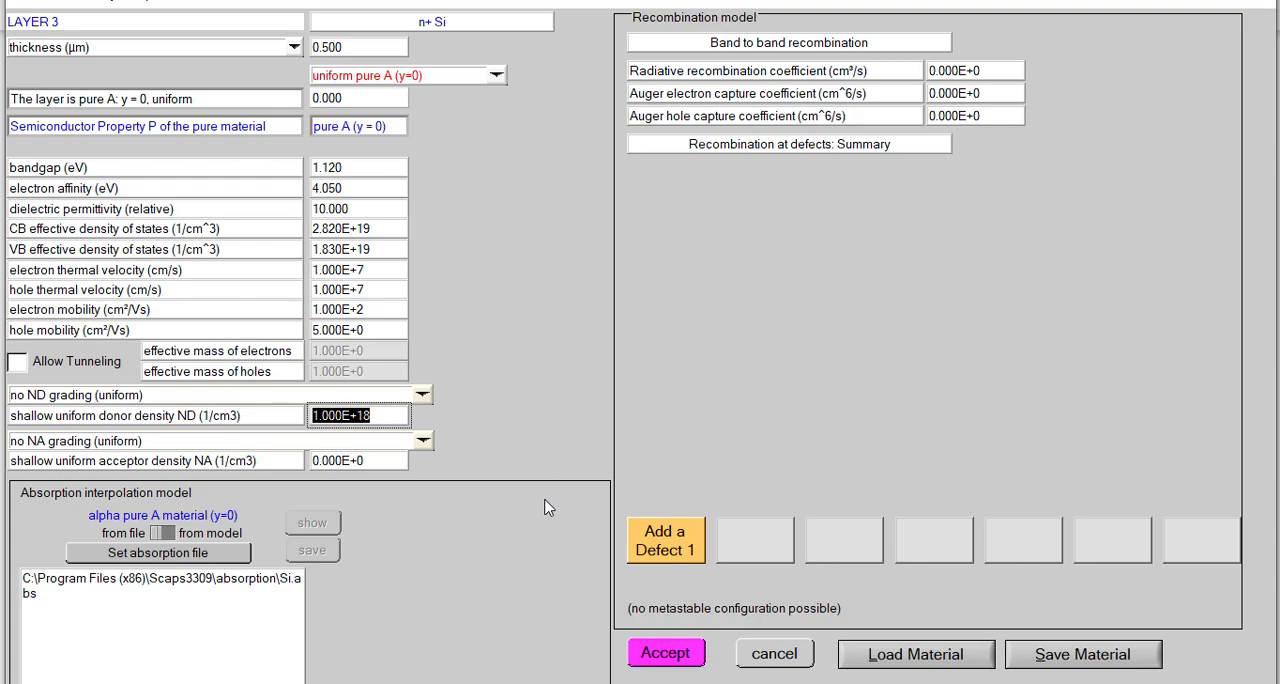
pyautogui.click(665, 653)
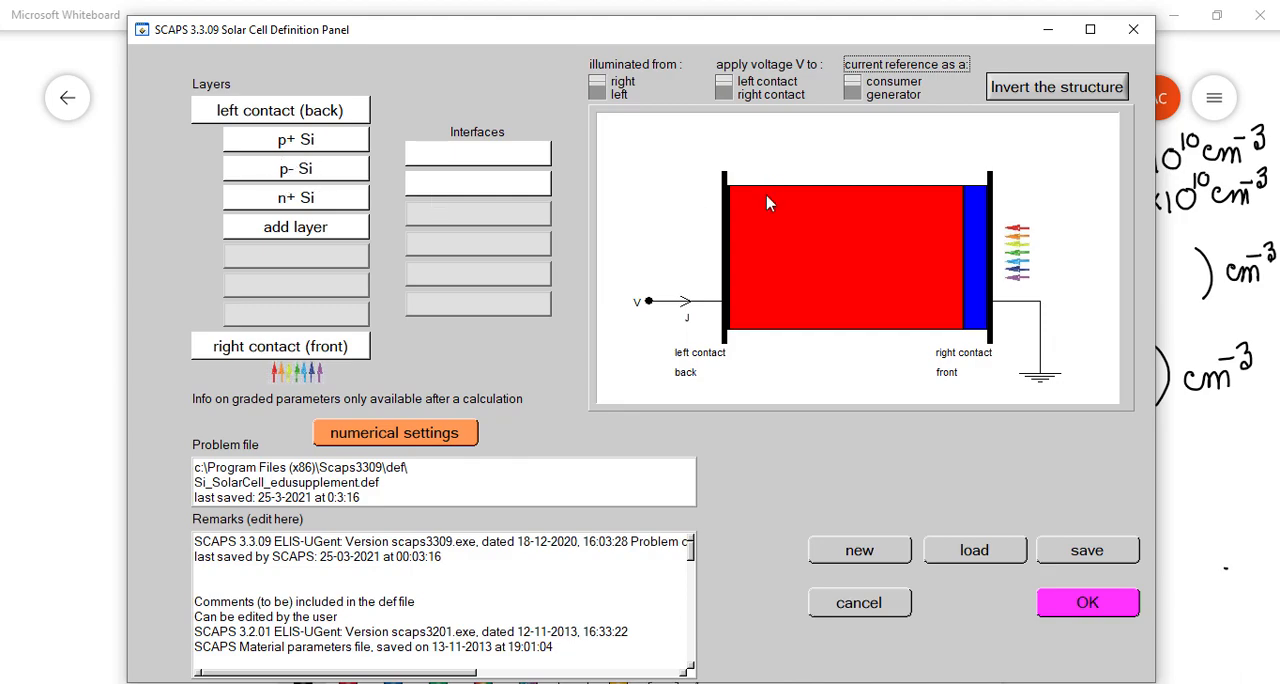
# - Examine the p- Si layer's shallow uniform donor and acceptor densities, and accept the layer properties
pyautogui.click(296, 168)
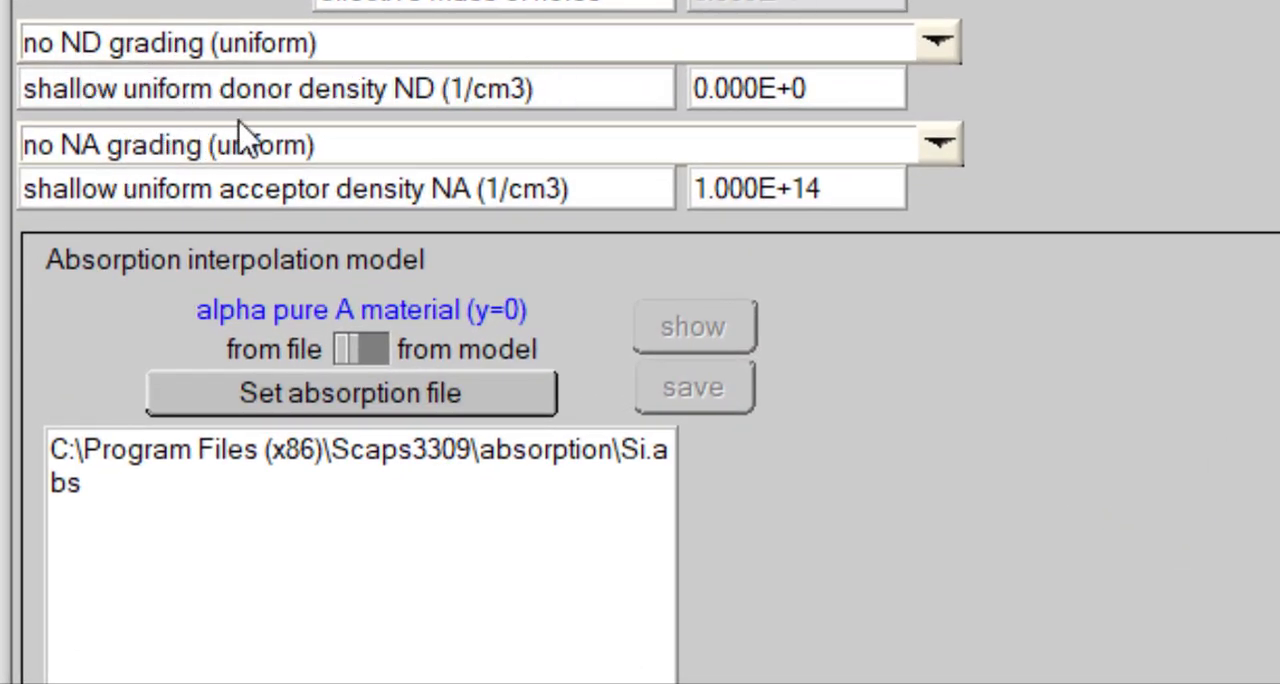
pyautogui.moveTo(388, 88); pyautogui.dragTo(597, 86)
pyautogui.moveTo(900, 89); pyautogui.dragTo(660, 103)
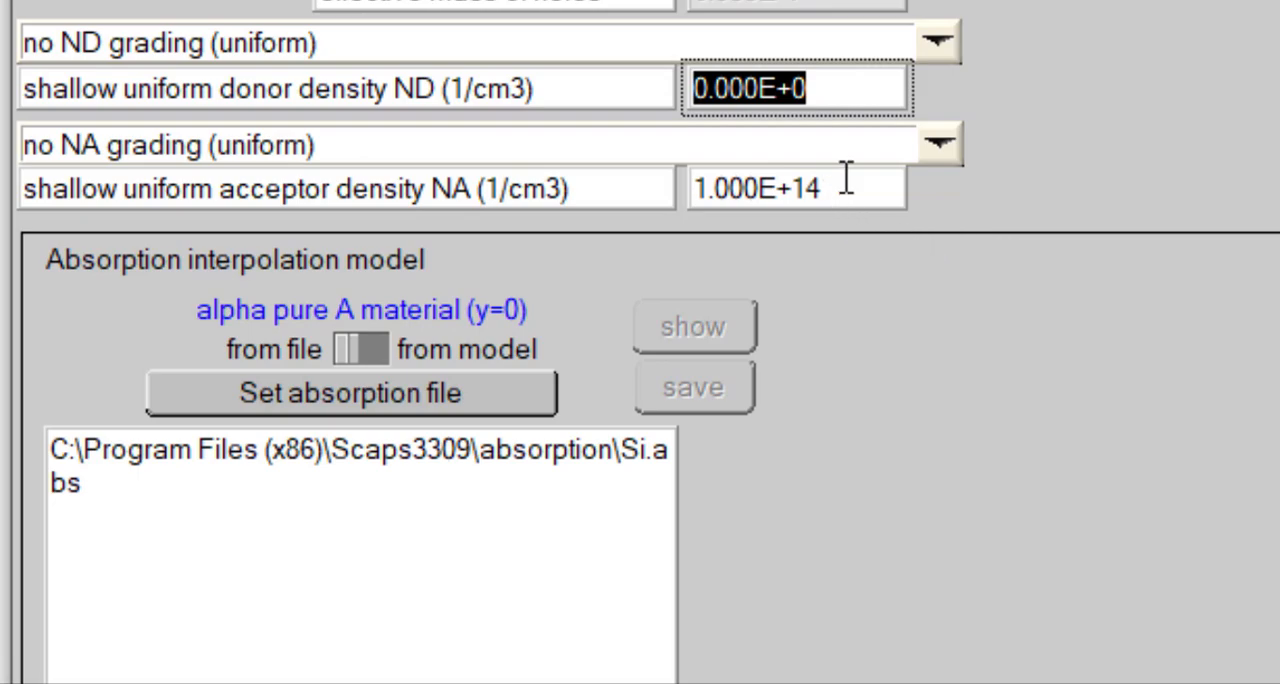
pyautogui.moveTo(846, 178); pyautogui.dragTo(655, 184)
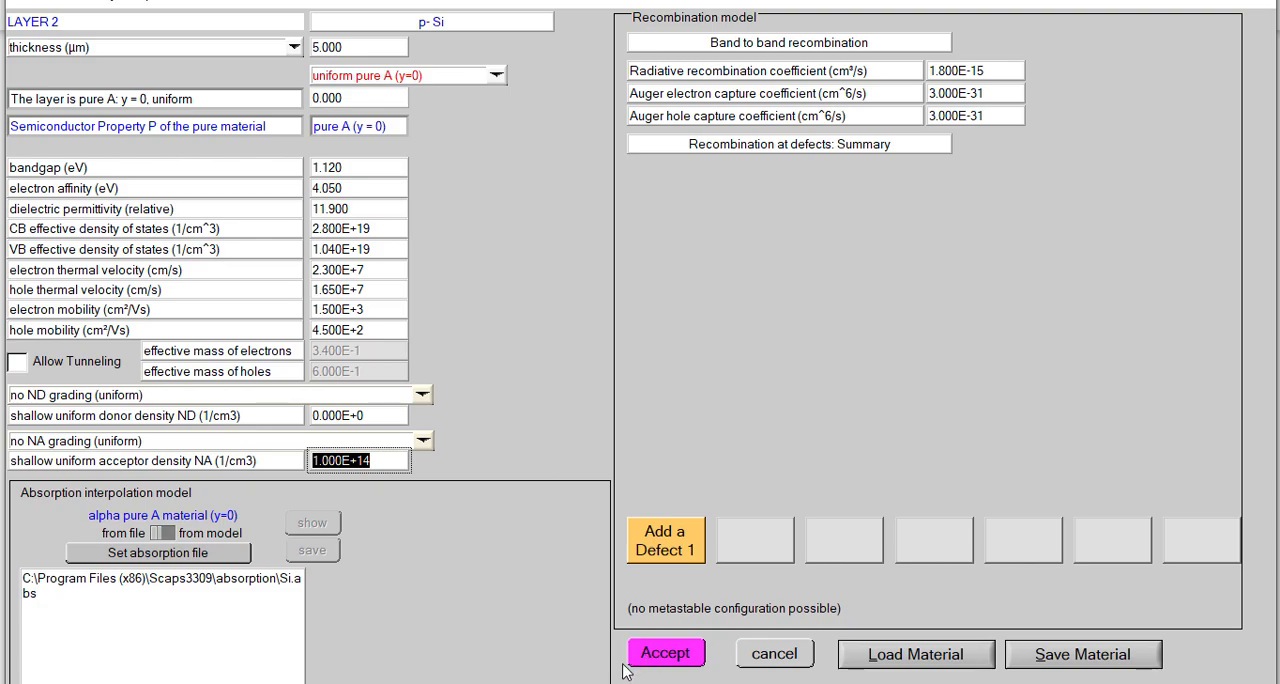
pyautogui.click(665, 653)
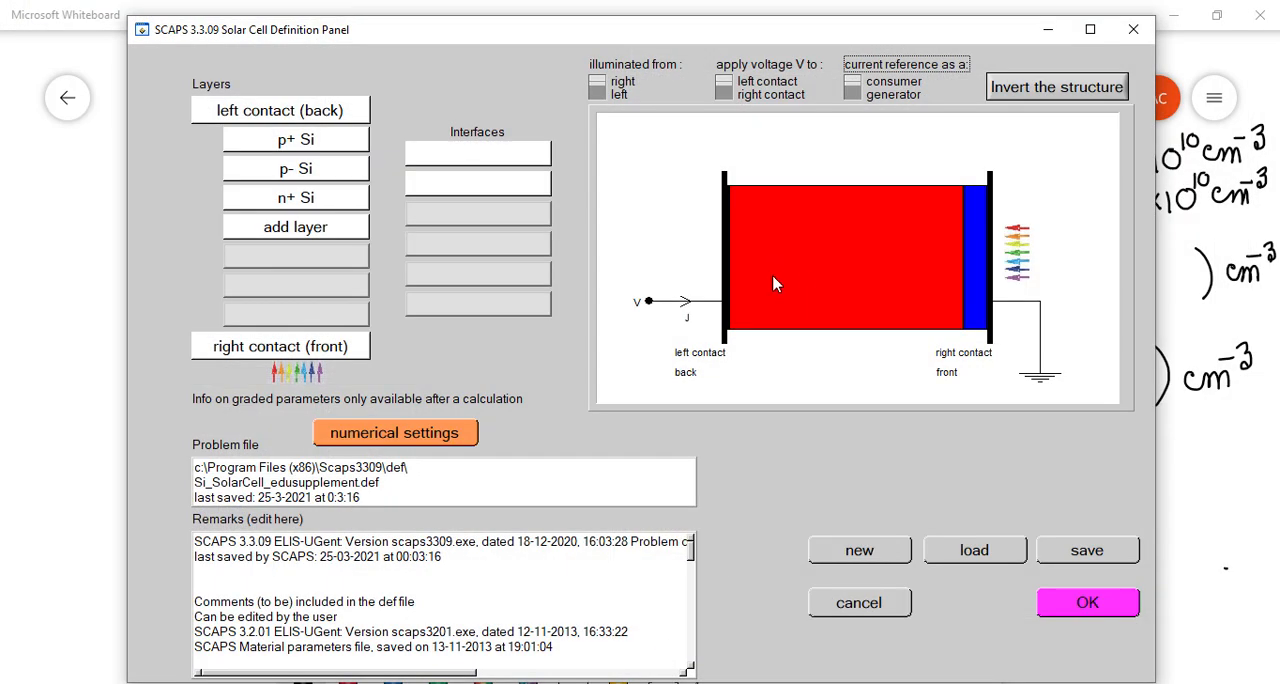
# - Open the p+ Si layer's properties and examine its shallow uniform donor and acceptor densities
pyautogui.click(323, 150)
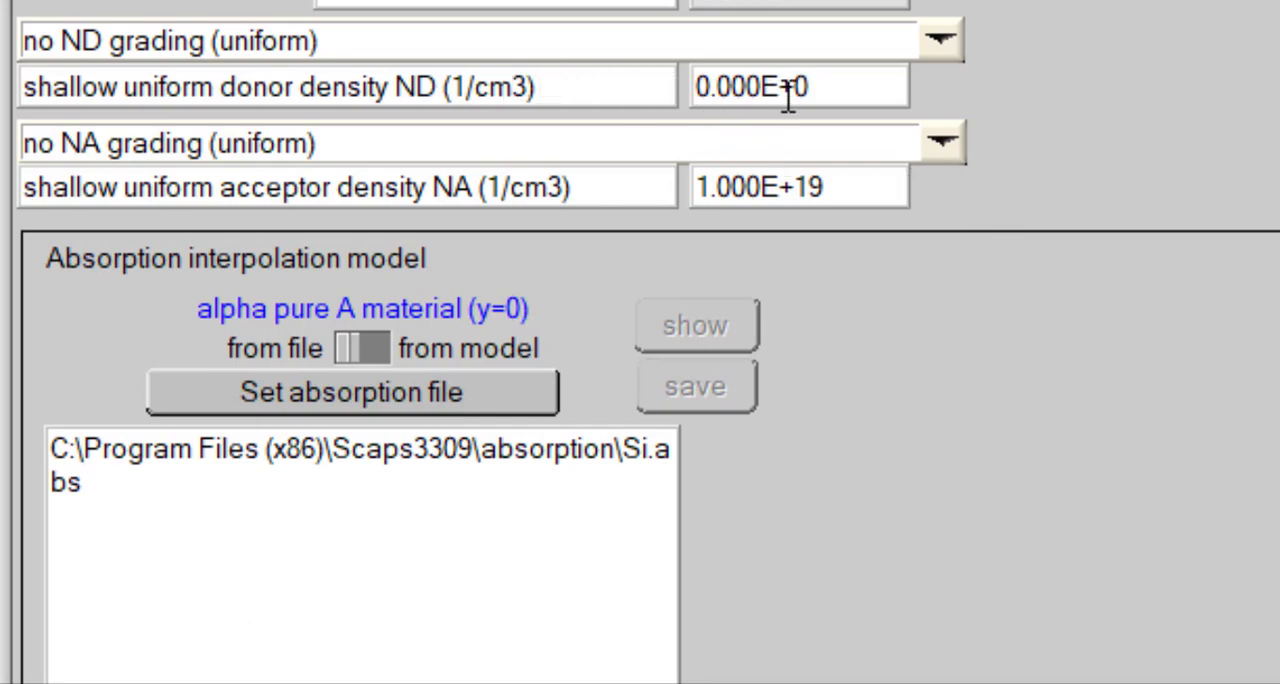
pyautogui.moveTo(858, 95); pyautogui.dragTo(692, 95)
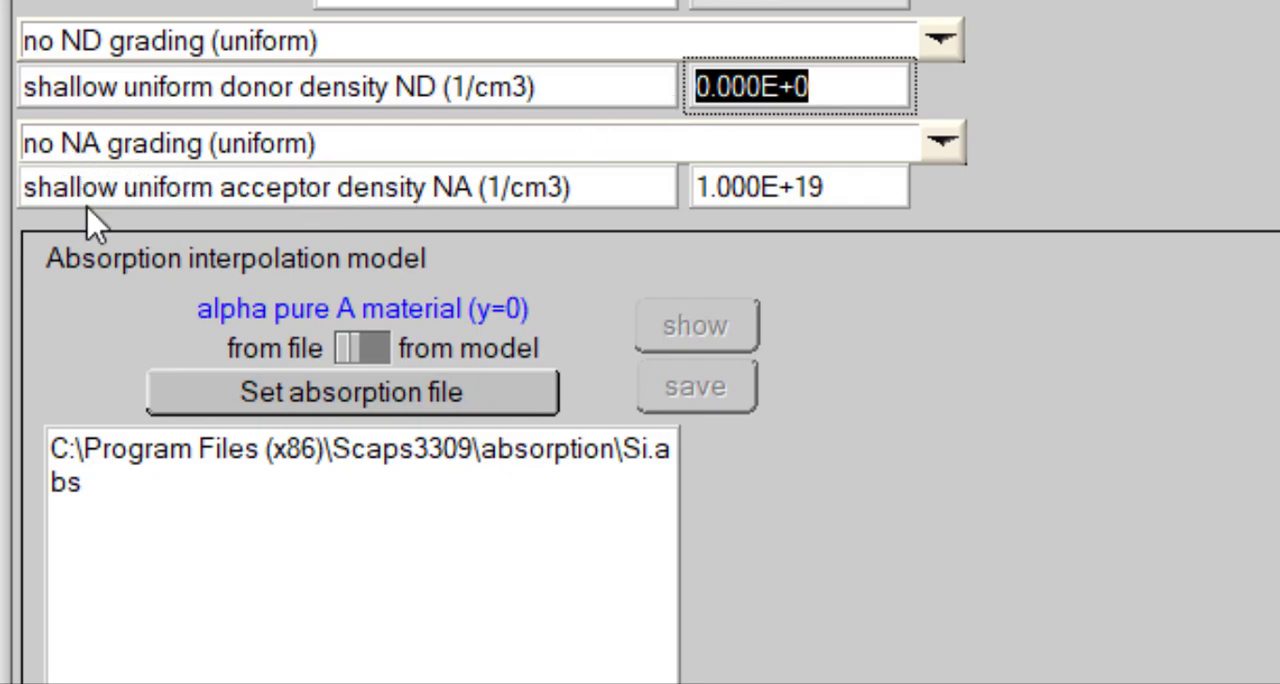
pyautogui.moveTo(860, 186); pyautogui.dragTo(651, 189)
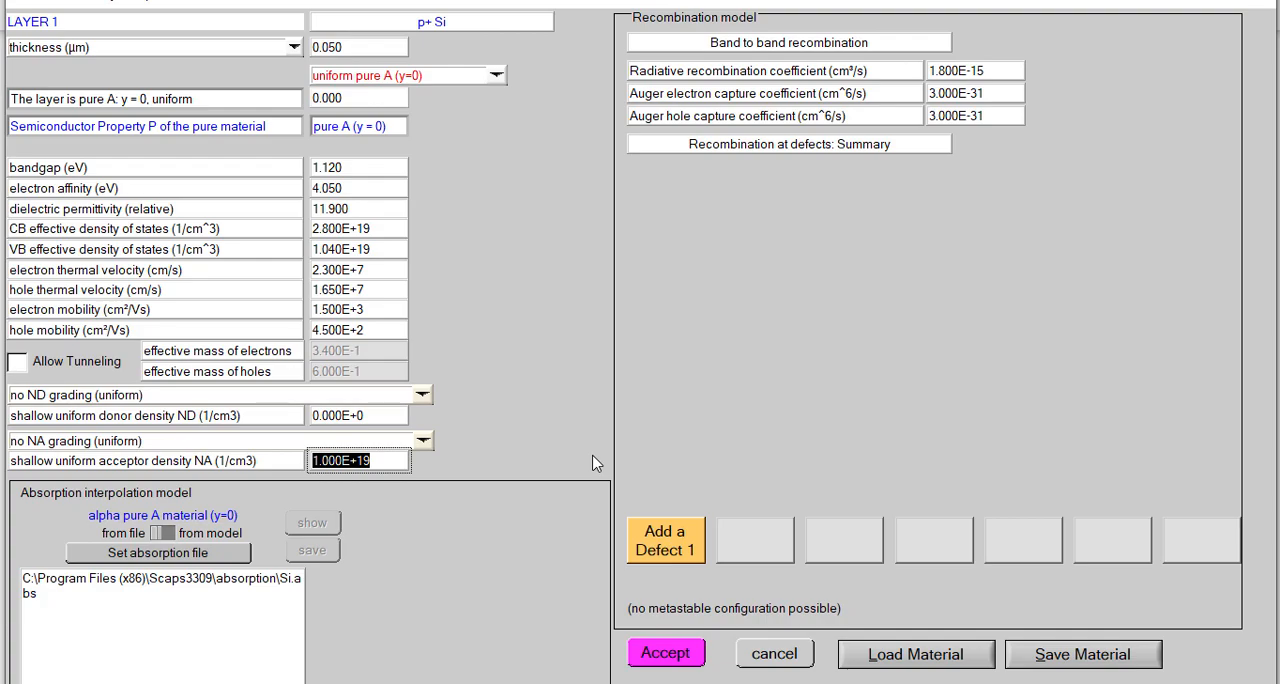
# - Set the p+ Si layer's thickness to 0.50 µm and accept the layer properties
pyautogui.click(332, 52)
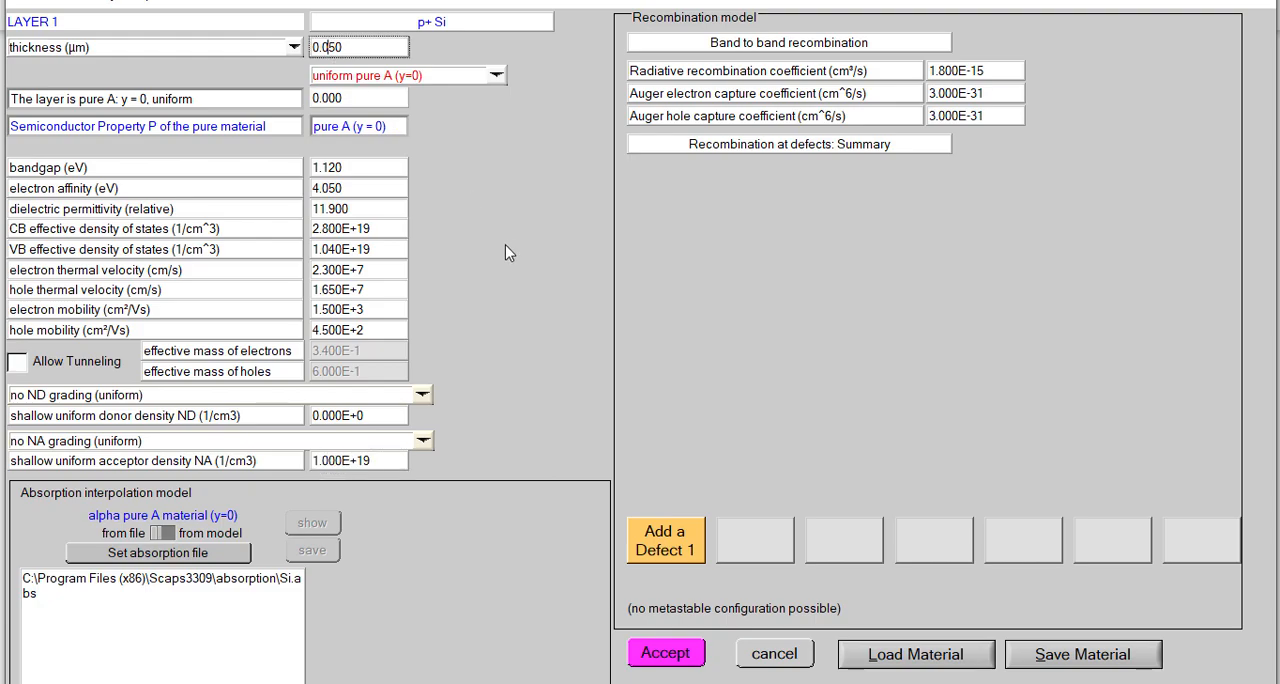
pyautogui.press('BackSpace')
pyautogui.press('BackSpace')
pyautogui.write('.')
pyautogui.click(667, 655)
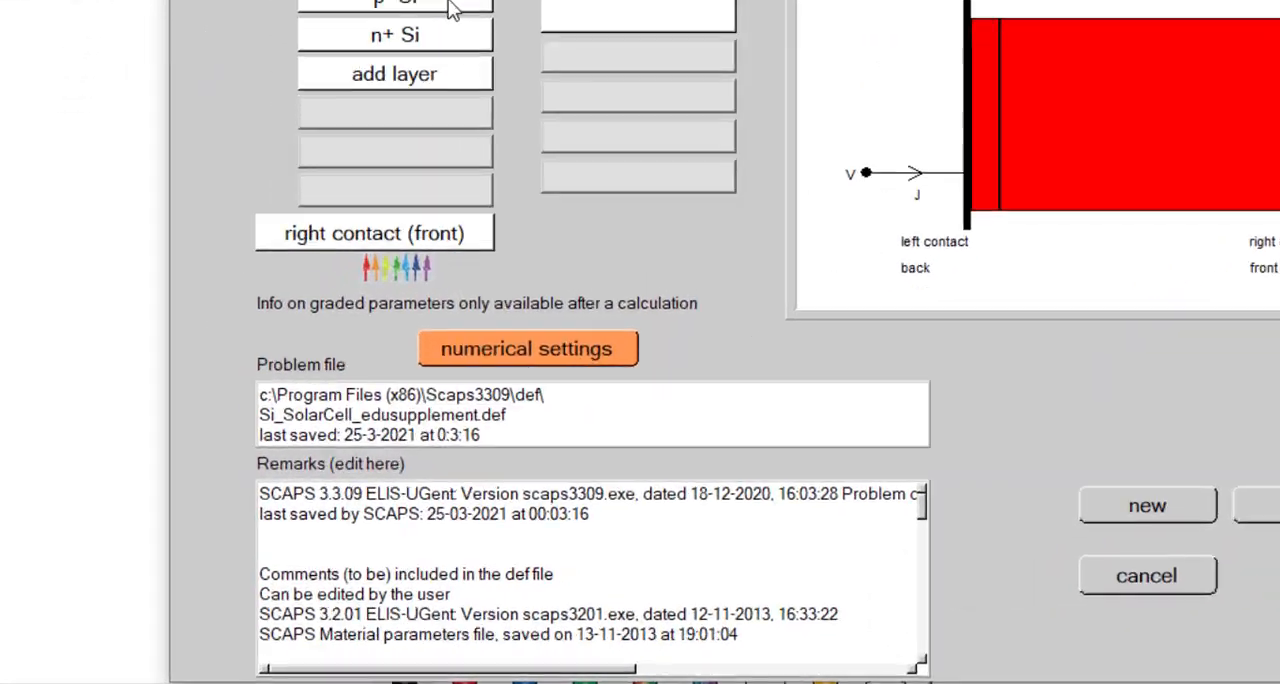
# - Review the p- Si layer's doping and set its shallow uniform donor density ND to 1.45e10 1/cm3
pyautogui.click(336, 172)
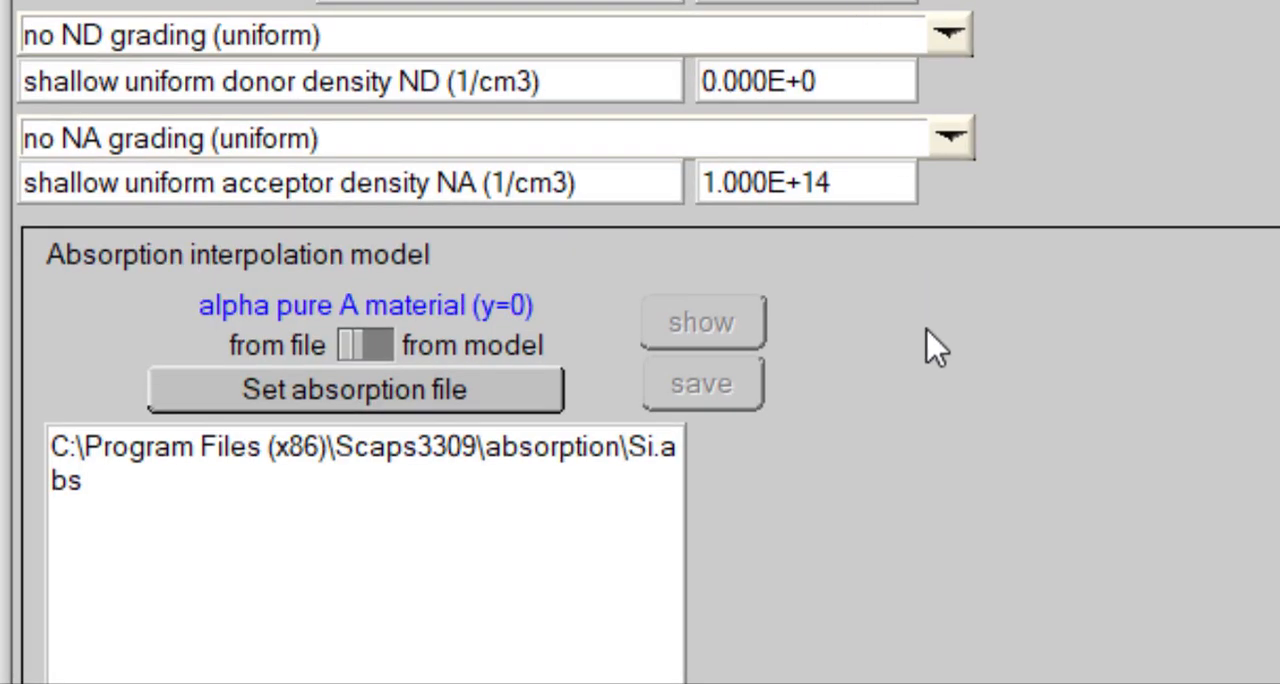
pyautogui.moveTo(829, 84); pyautogui.dragTo(674, 82)
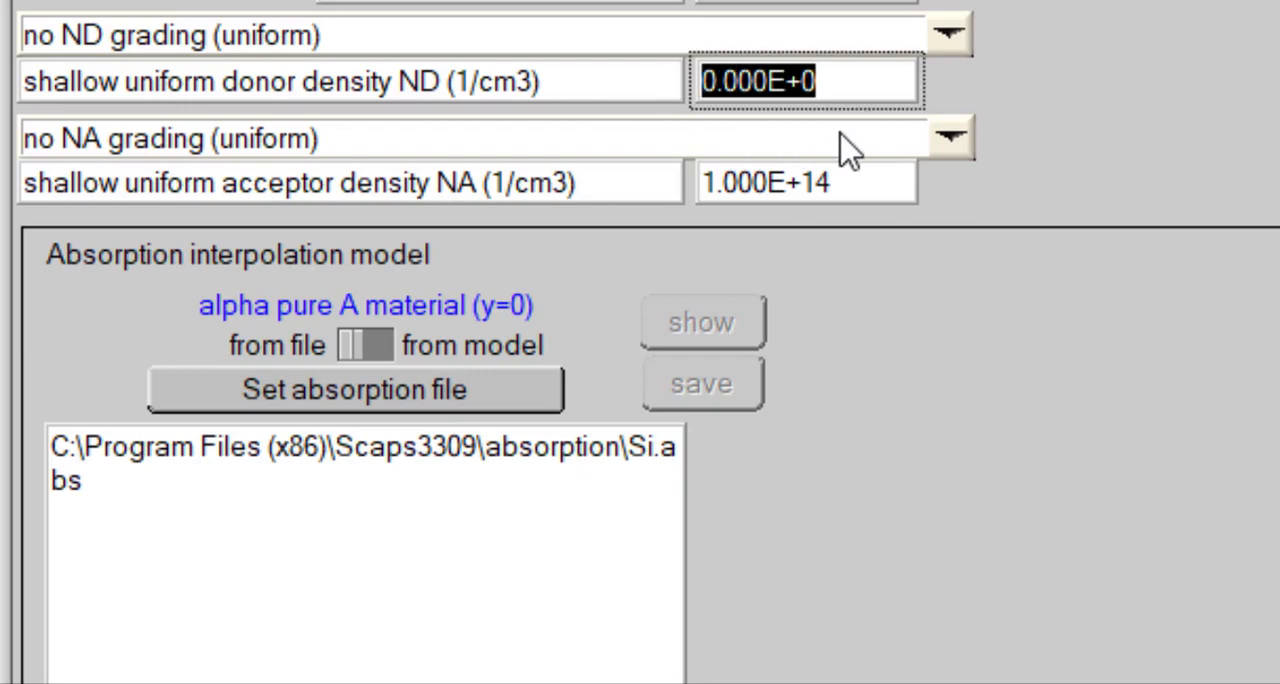
pyautogui.moveTo(879, 186); pyautogui.dragTo(674, 186)
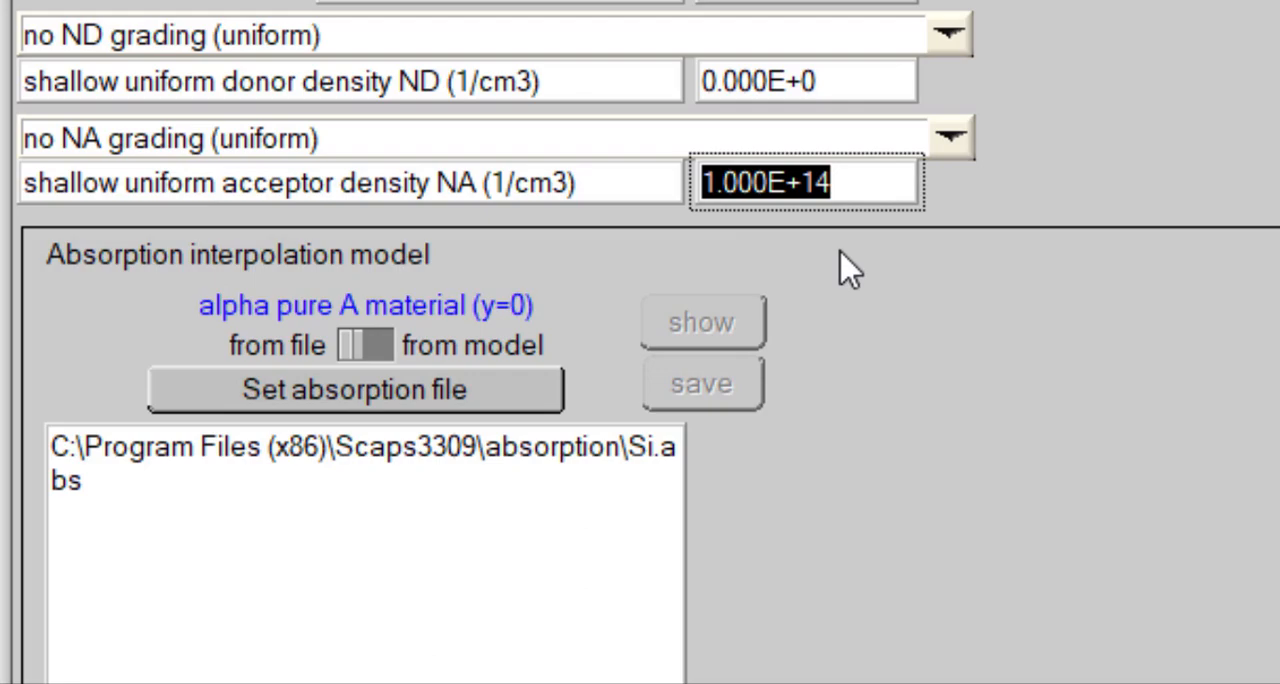
pyautogui.moveTo(863, 86); pyautogui.dragTo(678, 50)
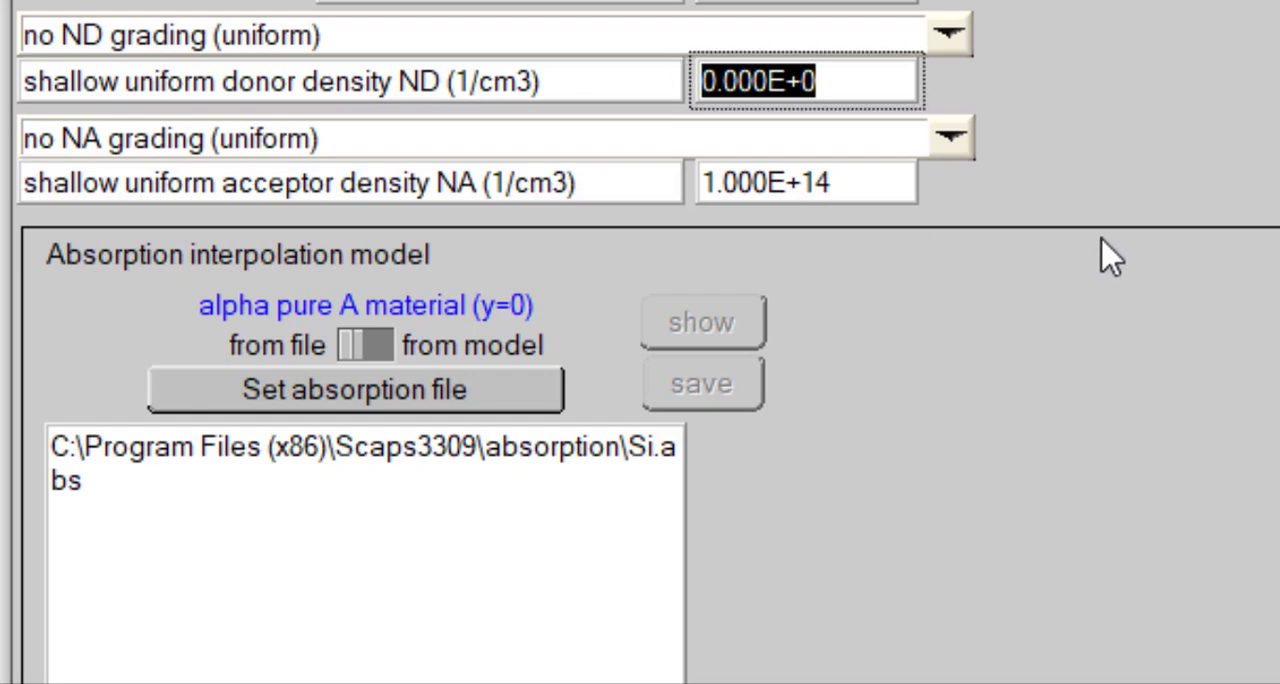
pyautogui.write('1.')
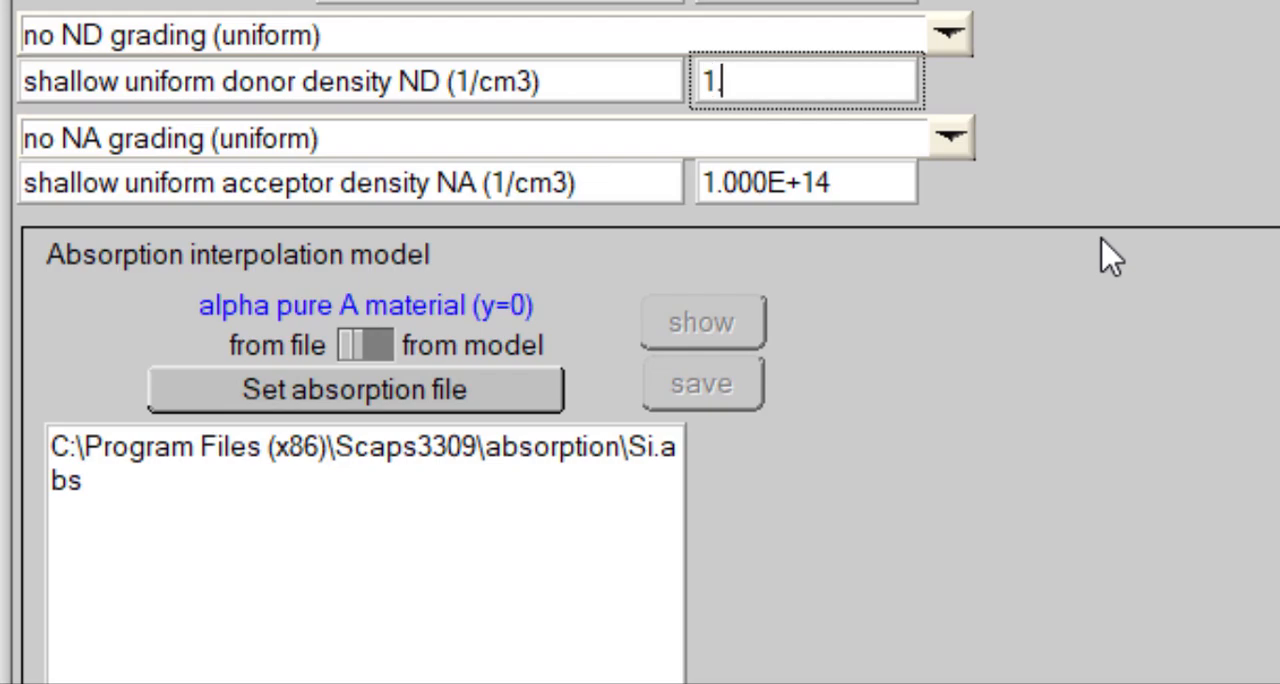
pyautogui.write('45e')
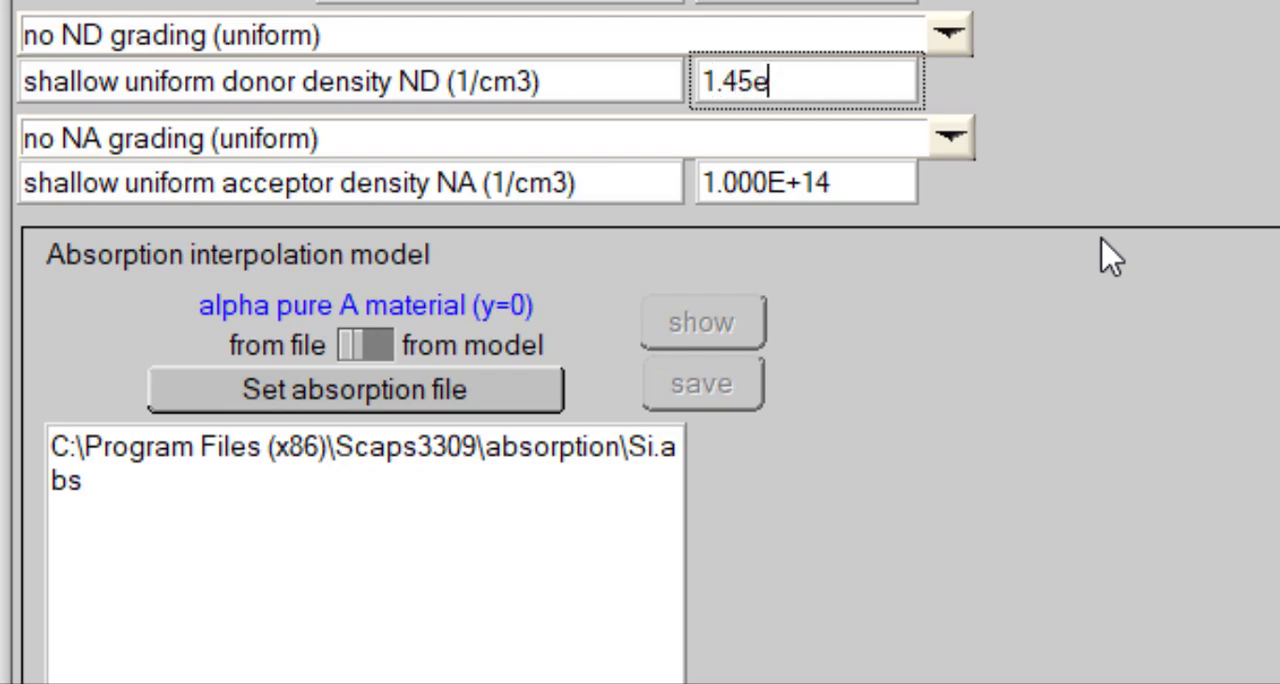
pyautogui.write('10')
# - Set the p- Si layer's shallow uniform acceptor density NA to 1.45e10 1/cm3 and accept the layer properties
pyautogui.moveTo(857, 197); pyautogui.dragTo(643, 195)
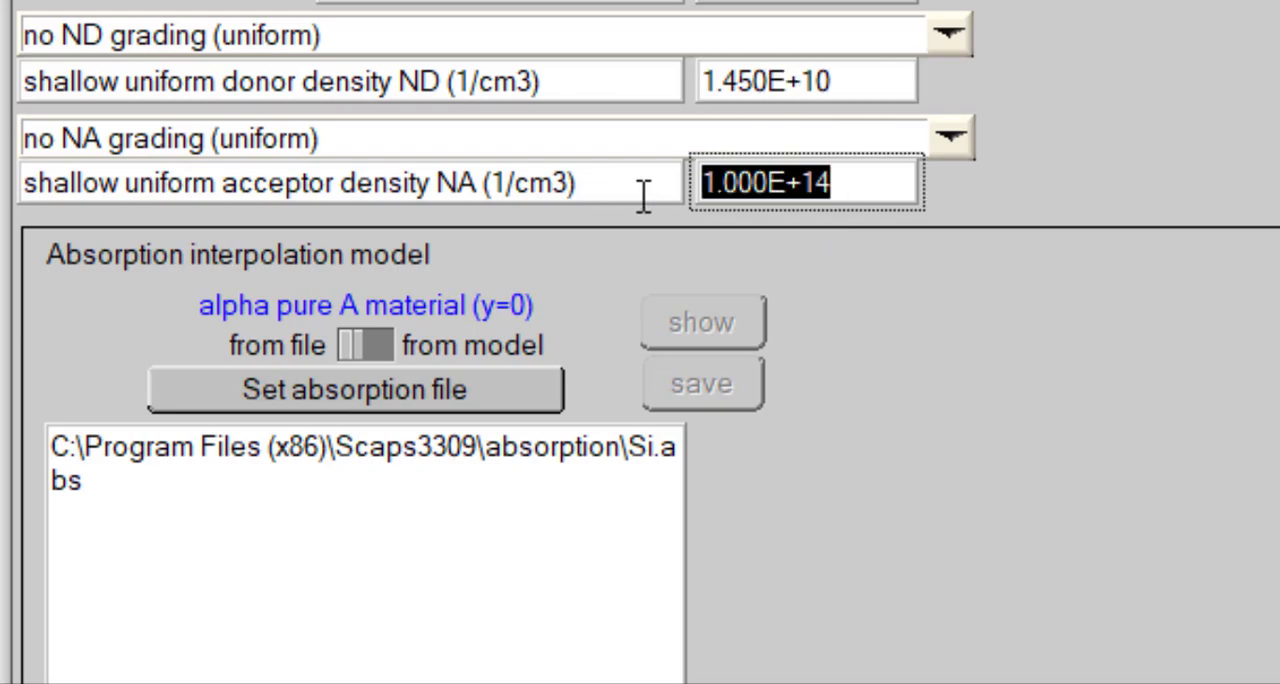
pyautogui.write('1.45e10')
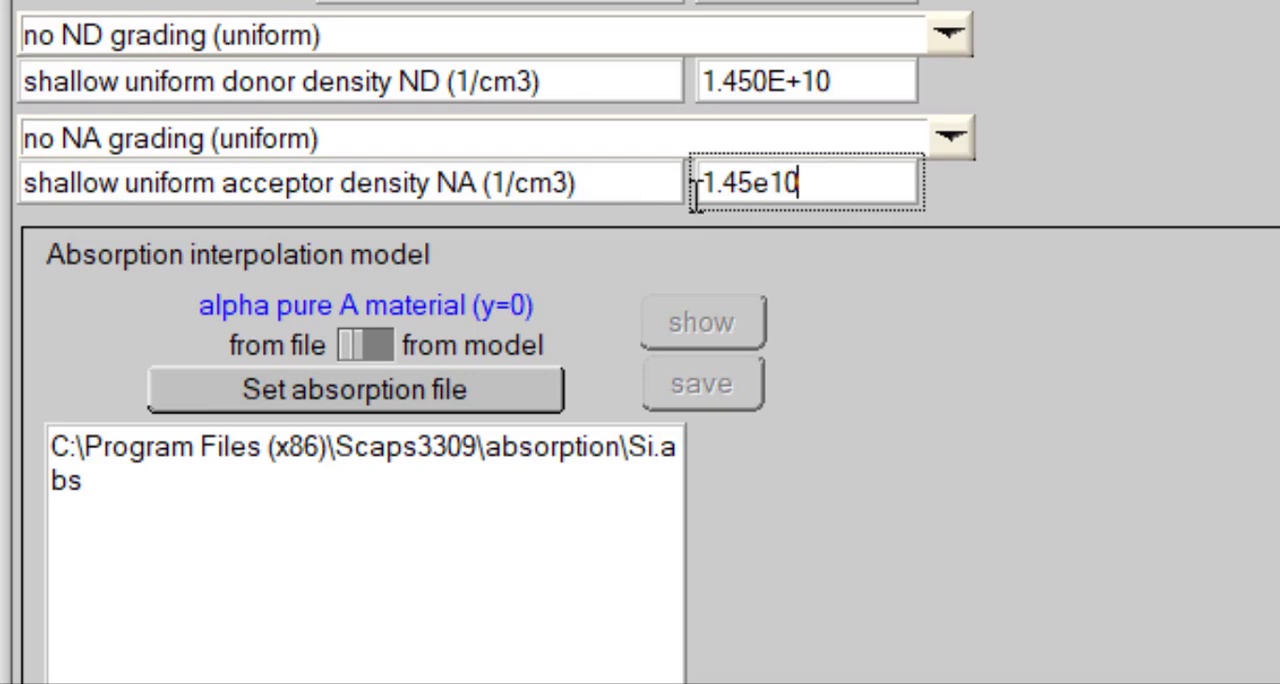
pyautogui.press('Return')
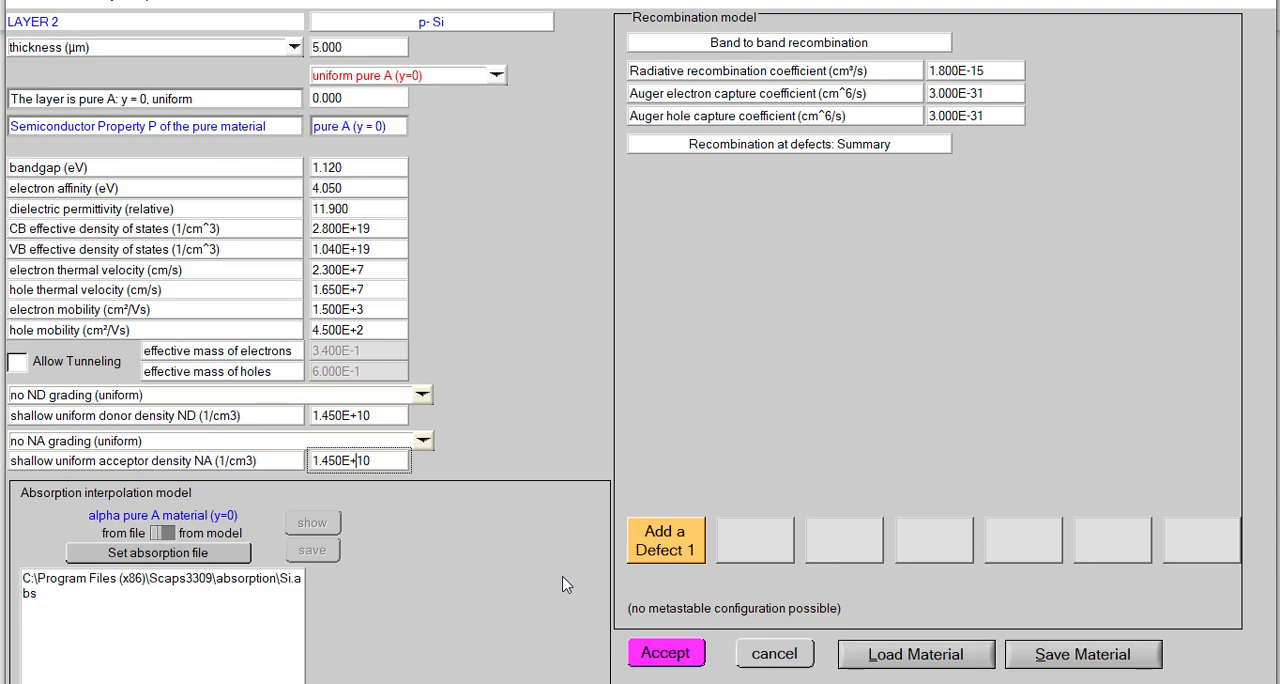
pyautogui.click(665, 654)
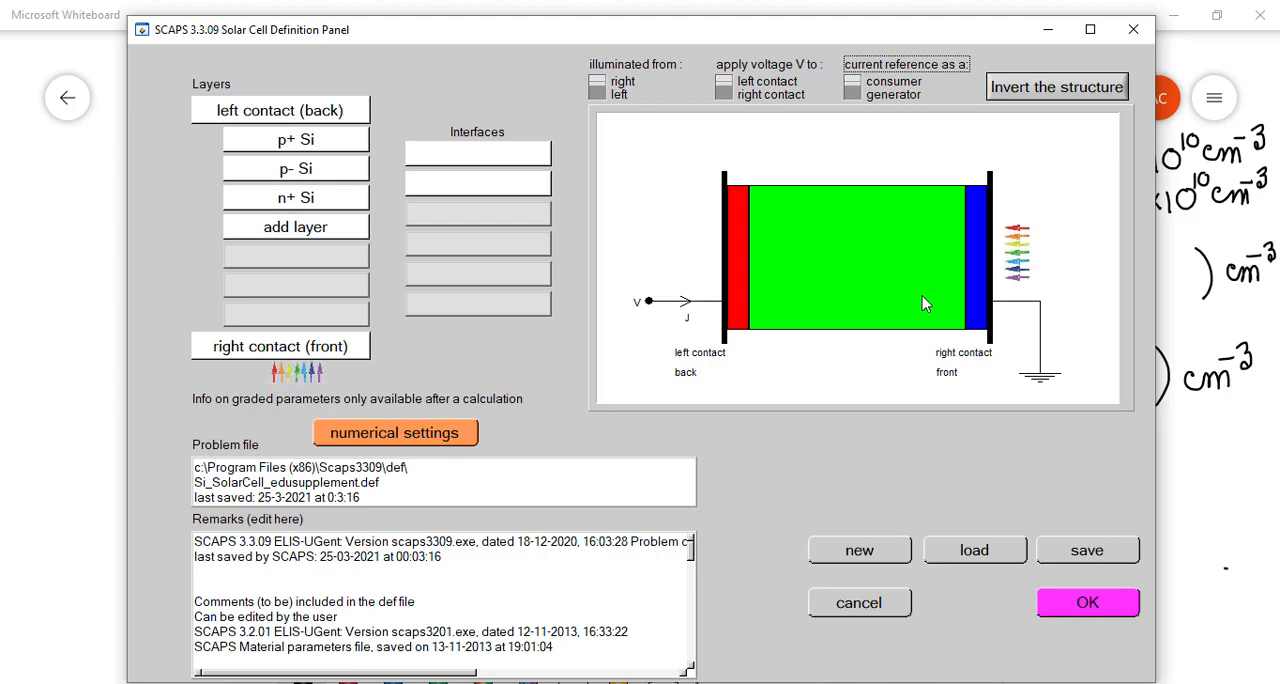
# - Open the n+ Si layer's properties and examine its shallow uniform donor density ND
pyautogui.click(296, 198)
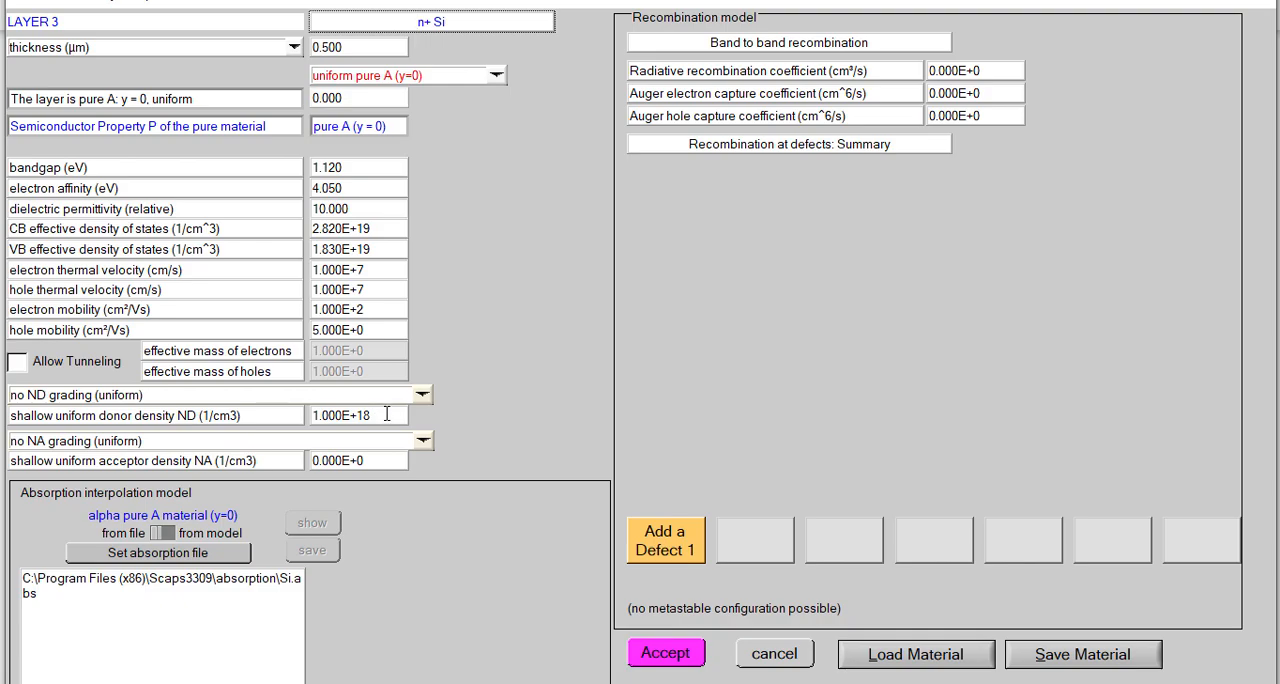
pyautogui.moveTo(386, 414); pyautogui.dragTo(298, 418)
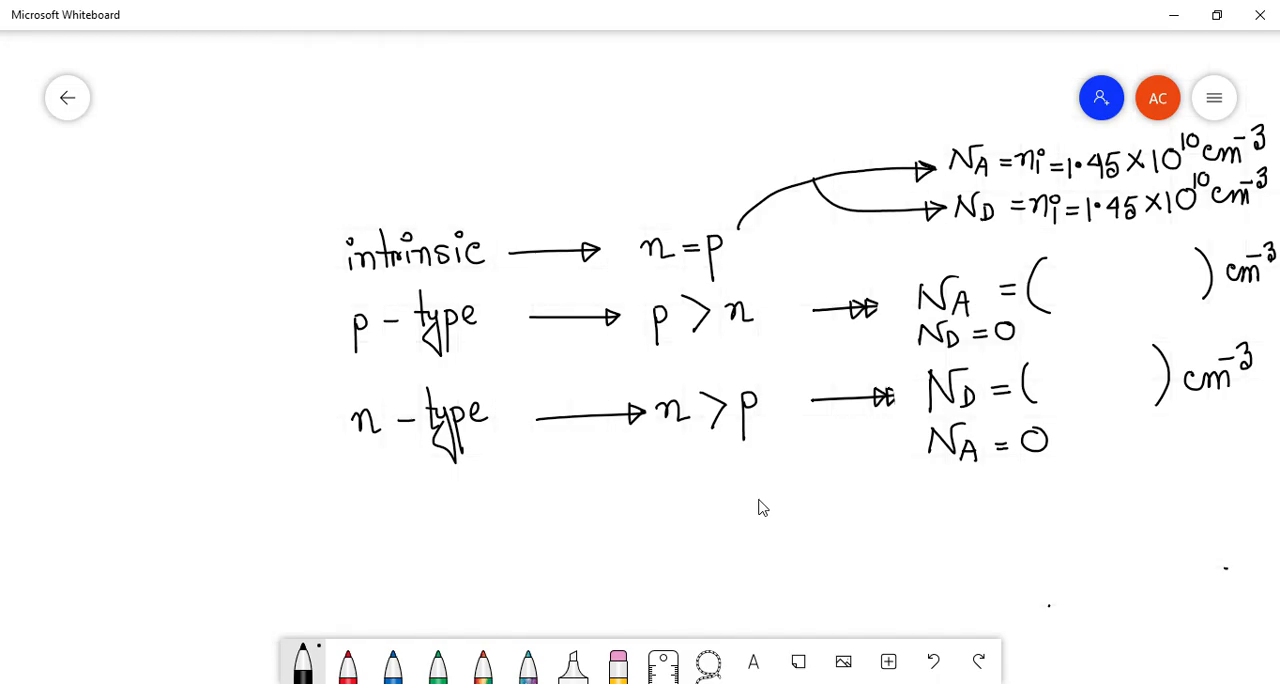
# - Switch to Microsoft Whiteboard, clear all the existing notes and write "n+ : ND = 1 × 10^18 cm^-3" near the top
pyautogui.hotkey('ctrl', 'a')
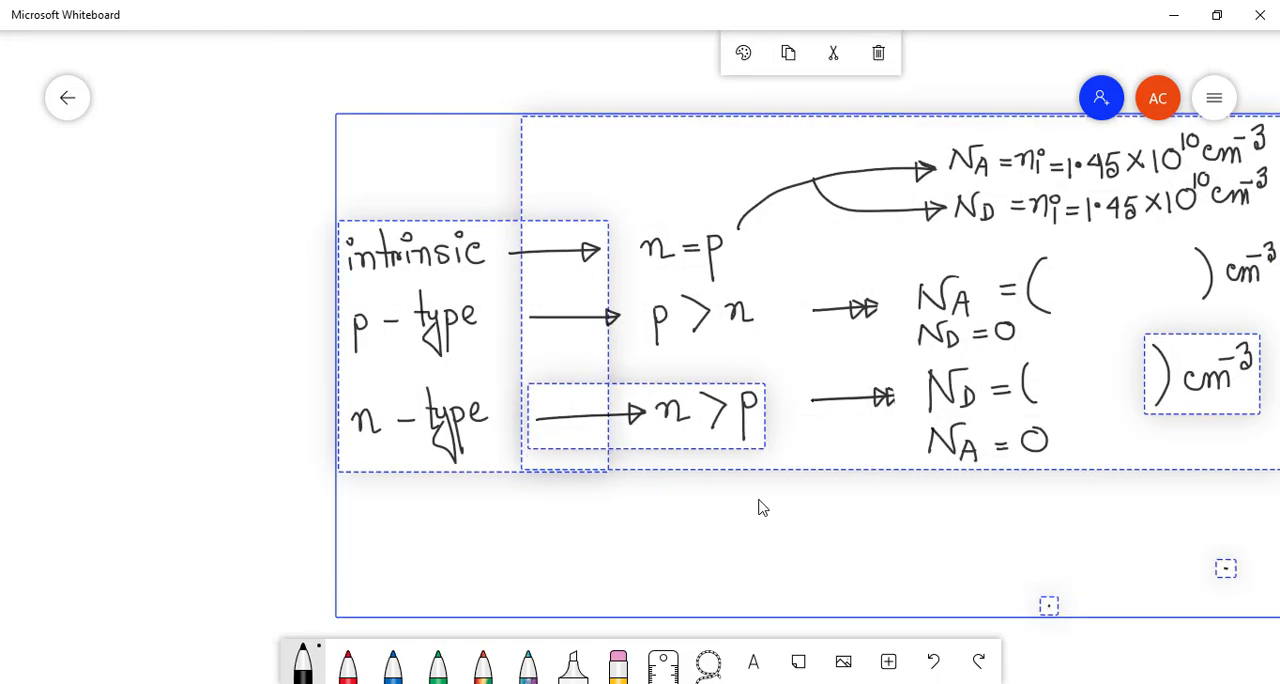
pyautogui.press('Delete')
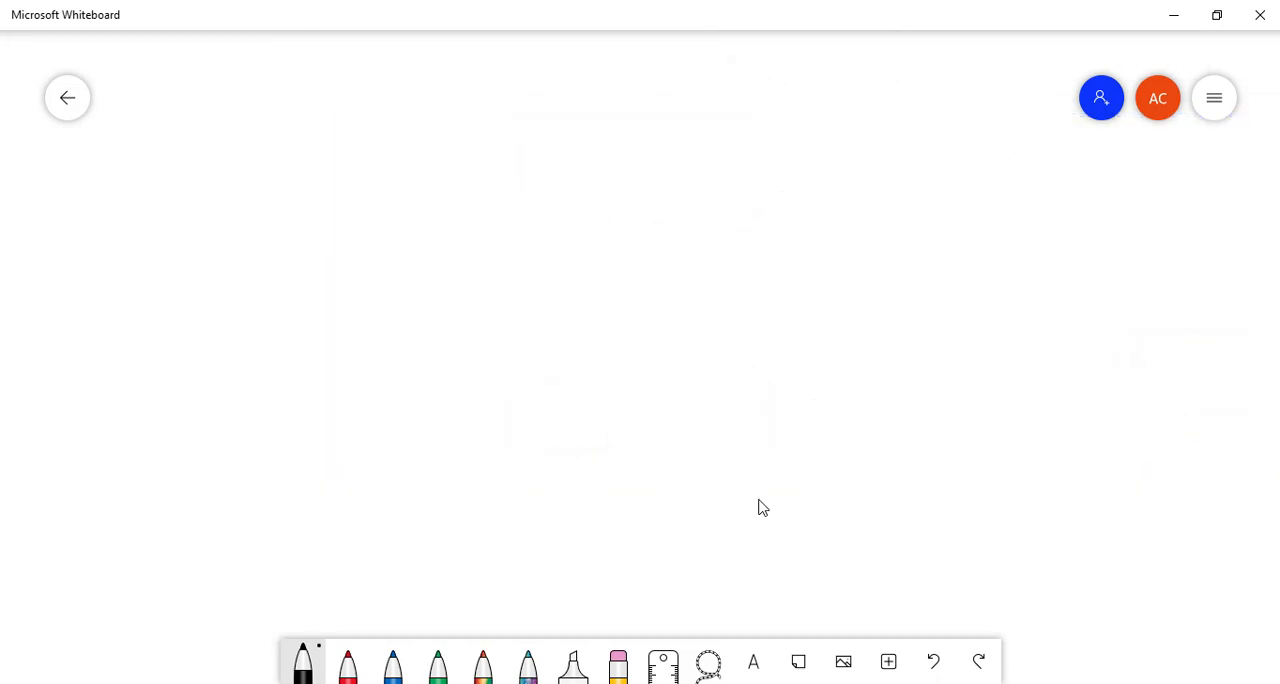
pyautogui.moveTo(175, 211); pyautogui.dragTo(195, 218)
pyautogui.moveTo(202, 199)
pyautogui.mouseDown()
pyautogui.moveTo(256, 201)
pyautogui.moveTo(257, 218)
pyautogui.moveTo(337, 210)
pyautogui.moveTo(348, 186)
pyautogui.moveTo(363, 205)
pyautogui.moveTo(350, 216)
pyautogui.moveTo(410, 195)
pyautogui.mouseUp()
pyautogui.moveTo(395, 203); pyautogui.dragTo(488, 203)
pyautogui.moveTo(504, 179)
pyautogui.mouseDown()
pyautogui.moveTo(492, 195)
pyautogui.moveTo(524, 160)
pyautogui.moveTo(557, 190)
pyautogui.mouseUp()
pyautogui.moveTo(563, 190)
pyautogui.mouseDown()
pyautogui.moveTo(572, 178)
pyautogui.moveTo(583, 190)
pyautogui.moveTo(591, 161)
pyautogui.mouseUp()
# - Continue the n+ line with an arrow leading to "n ≈ 1 × 10^18 cm^-3"
pyautogui.moveTo(598, 148)
pyautogui.mouseDown()
pyautogui.moveTo(600, 169)
pyautogui.moveTo(690, 182)
pyautogui.moveTo(676, 192)
pyautogui.moveTo(716, 175)
pyautogui.mouseUp()
pyautogui.moveTo(712, 175); pyautogui.dragTo(724, 192)
pyautogui.moveTo(735, 179); pyautogui.dragTo(774, 190)
pyautogui.moveTo(786, 170)
pyautogui.mouseDown()
pyautogui.moveTo(800, 185)
pyautogui.moveTo(789, 185)
pyautogui.moveTo(811, 188)
pyautogui.mouseUp()
pyautogui.moveTo(830, 161)
pyautogui.mouseDown()
pyautogui.moveTo(828, 183)
pyautogui.moveTo(832, 160)
pyautogui.mouseUp()
pyautogui.moveTo(843, 137)
pyautogui.mouseDown()
pyautogui.moveTo(844, 152)
pyautogui.moveTo(858, 134)
pyautogui.moveTo(898, 170)
pyautogui.moveTo(916, 158)
pyautogui.moveTo(925, 168)
pyautogui.mouseUp()
pyautogui.moveTo(917, 139)
pyautogui.mouseDown()
pyautogui.moveTo(950, 131)
pyautogui.moveTo(942, 146)
pyautogui.mouseUp()
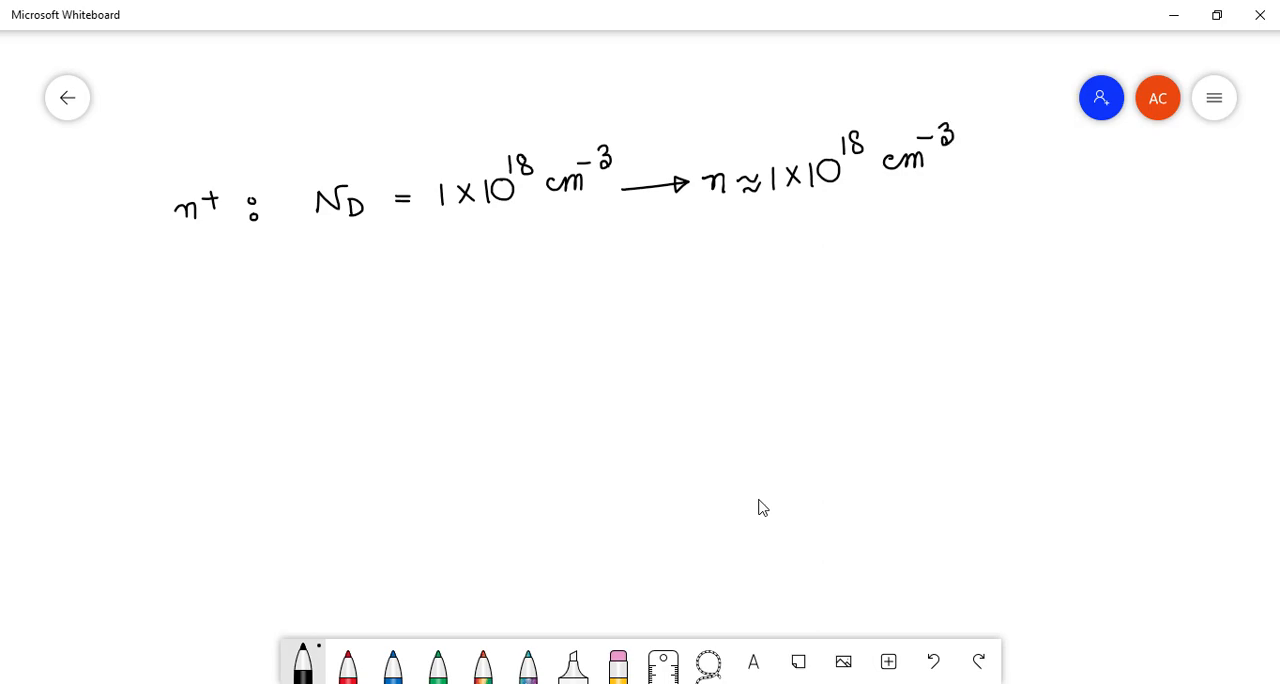
# - Draw an arrow from the electron density n and label it "majority charge carrier"
pyautogui.moveTo(946, 160)
pyautogui.mouseDown()
pyautogui.moveTo(1064, 160)
pyautogui.moveTo(1068, 190)
pyautogui.mouseUp()
pyautogui.moveTo(1090, 146); pyautogui.dragTo(1115, 158)
pyautogui.moveTo(1113, 135)
pyautogui.mouseDown()
pyautogui.moveTo(1135, 140)
pyautogui.moveTo(1131, 164)
pyautogui.mouseUp()
pyautogui.moveTo(1137, 150); pyautogui.dragTo(1142, 186)
pyautogui.moveTo(1016, 222); pyautogui.dragTo(1030, 230)
pyautogui.moveTo(1038, 212)
pyautogui.mouseDown()
pyautogui.moveTo(1044, 188)
pyautogui.moveTo(1056, 230)
pyautogui.mouseUp()
pyautogui.moveTo(1072, 210)
pyautogui.mouseDown()
pyautogui.moveTo(1062, 220)
pyautogui.moveTo(1094, 208)
pyautogui.mouseUp()
pyautogui.moveTo(1108, 204)
pyautogui.mouseDown()
pyautogui.moveTo(1098, 216)
pyautogui.moveTo(1118, 246)
pyautogui.moveTo(1134, 212)
pyautogui.mouseUp()
pyautogui.moveTo(1038, 260)
pyautogui.mouseDown()
pyautogui.moveTo(1040, 274)
pyautogui.moveTo(1108, 250)
pyautogui.moveTo(1112, 264)
pyautogui.mouseUp()
pyautogui.moveTo(1112, 258); pyautogui.dragTo(1118, 262)
pyautogui.moveTo(1120, 264); pyautogui.dragTo(1126, 250)
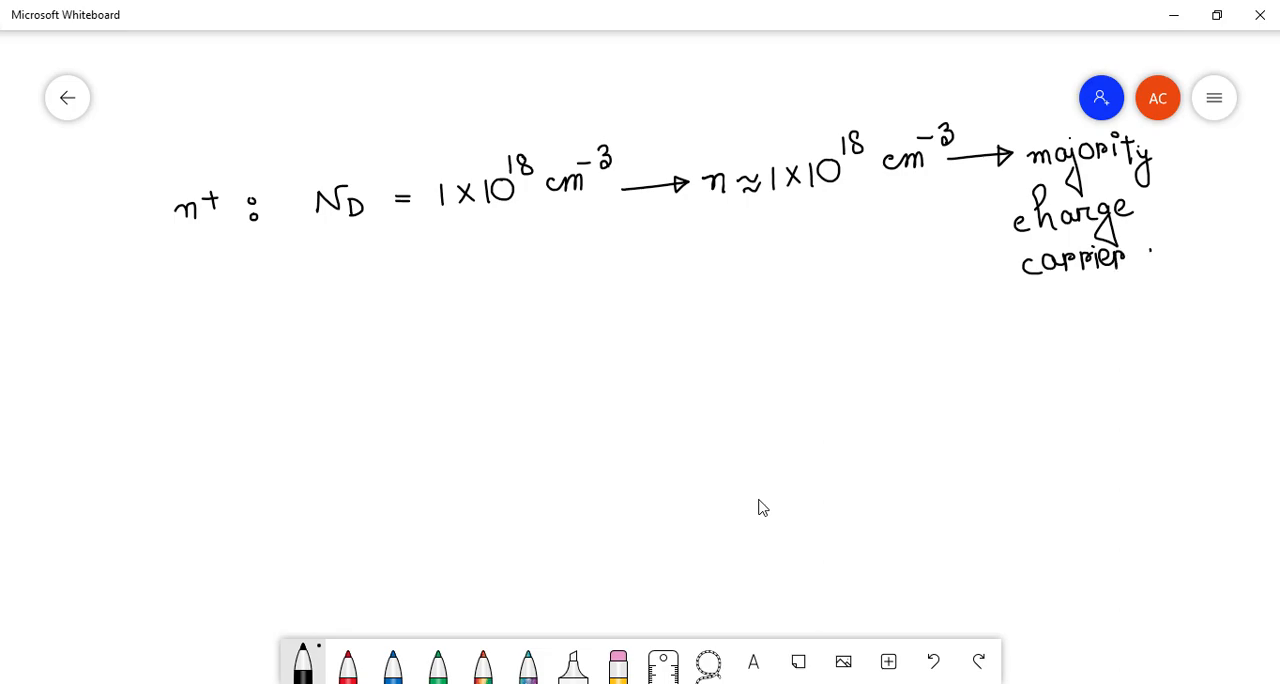
# - Write "p =" below the electron density, with an arrow beside it leading to "minority charge carrier"
pyautogui.moveTo(722, 356)
pyautogui.mouseDown()
pyautogui.moveTo(728, 404)
pyautogui.moveTo(730, 352)
pyautogui.moveTo(722, 372)
pyautogui.mouseUp()
pyautogui.moveTo(964, 348)
pyautogui.mouseDown()
pyautogui.moveTo(1044, 339)
pyautogui.moveTo(1031, 351)
pyautogui.moveTo(1072, 330)
pyautogui.moveTo(1116, 342)
pyautogui.moveTo(1125, 322)
pyautogui.moveTo(1160, 332)
pyautogui.moveTo(1181, 313)
pyautogui.mouseUp()
pyautogui.click(1090, 315)
pyautogui.click(1153, 306)
pyautogui.moveTo(1179, 318); pyautogui.dragTo(1178, 352)
pyautogui.moveTo(1070, 377)
pyautogui.mouseDown()
pyautogui.moveTo(1068, 394)
pyautogui.moveTo(1110, 388)
pyautogui.mouseUp()
pyautogui.moveTo(1128, 372)
pyautogui.mouseDown()
pyautogui.moveTo(1133, 388)
pyautogui.moveTo(1153, 368)
pyautogui.moveTo(1162, 382)
pyautogui.moveTo(1187, 377)
pyautogui.mouseUp()
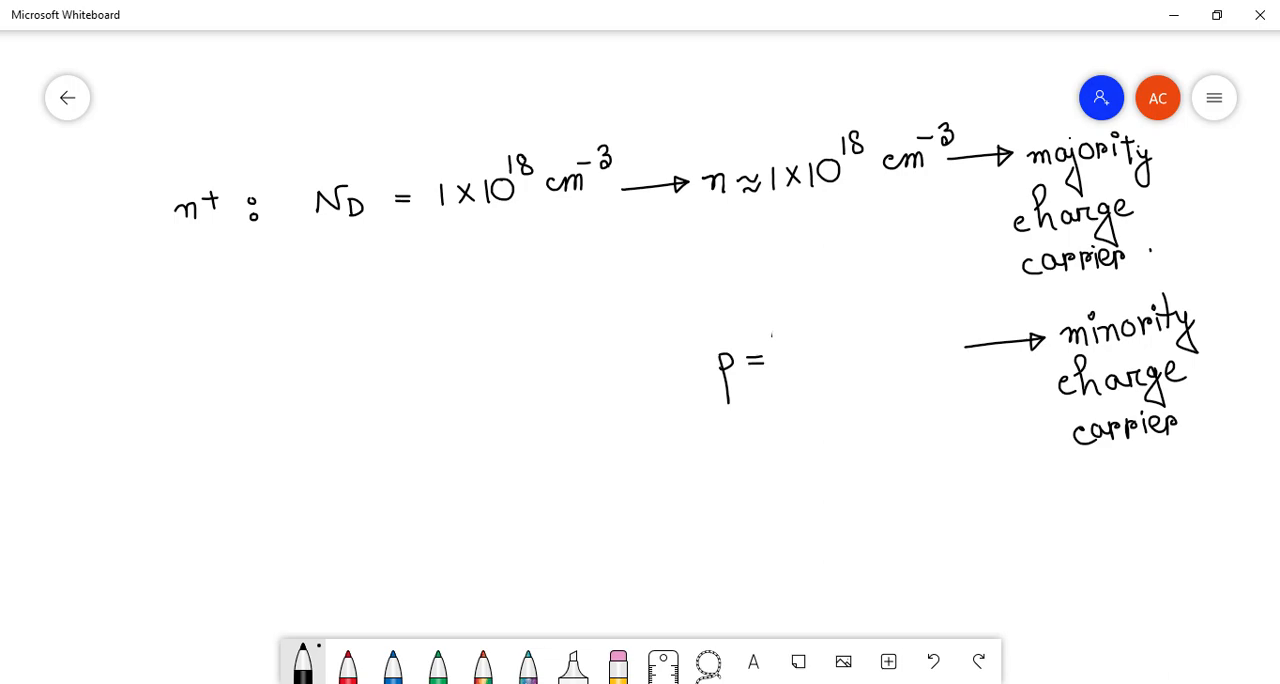
# - Write the relation "np = ni^2" beside the hole density and complete the latter as a circled "p = ni^2 / n"
pyautogui.moveTo(293, 374)
pyautogui.mouseDown()
pyautogui.moveTo(327, 418)
pyautogui.moveTo(326, 390)
pyautogui.moveTo(376, 373)
pyautogui.mouseUp()
pyautogui.moveTo(360, 382)
pyautogui.mouseDown()
pyautogui.moveTo(423, 392)
pyautogui.moveTo(424, 366)
pyautogui.moveTo(459, 338)
pyautogui.mouseUp()
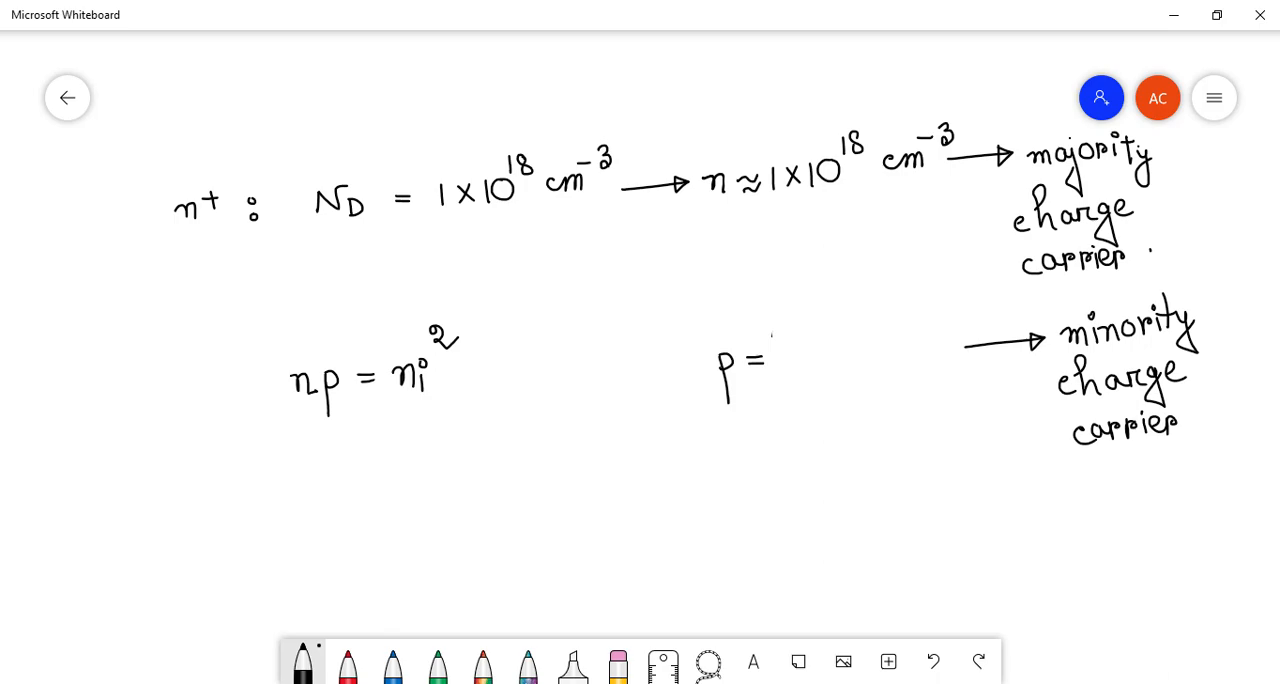
pyautogui.moveTo(778, 356); pyautogui.dragTo(868, 348)
pyautogui.moveTo(782, 322)
pyautogui.mouseDown()
pyautogui.moveTo(798, 318)
pyautogui.moveTo(817, 340)
pyautogui.mouseUp()
pyautogui.moveTo(815, 310); pyautogui.dragTo(850, 294)
pyautogui.moveTo(808, 378)
pyautogui.mouseDown()
pyautogui.moveTo(816, 398)
pyautogui.moveTo(849, 398)
pyautogui.mouseUp()
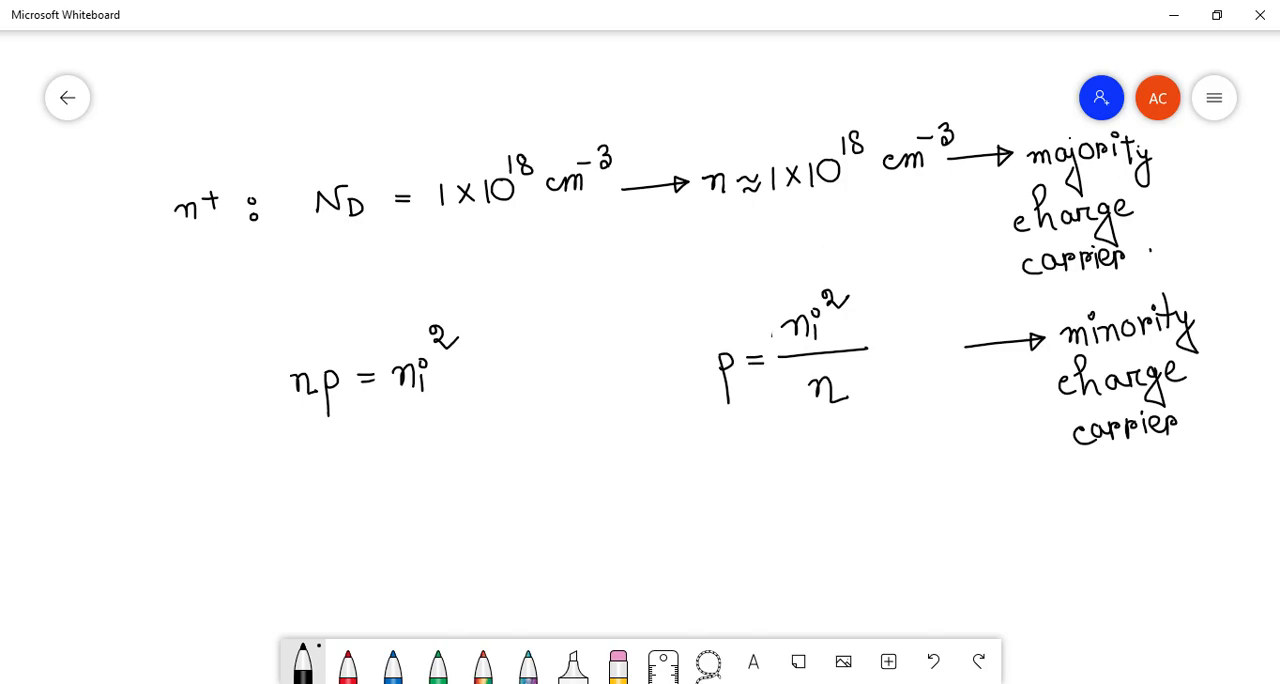
pyautogui.moveTo(878, 266)
pyautogui.mouseDown()
pyautogui.moveTo(690, 298)
pyautogui.moveTo(775, 481)
pyautogui.moveTo(932, 352)
pyautogui.moveTo(868, 264)
pyautogui.moveTo(849, 260)
pyautogui.mouseUp()
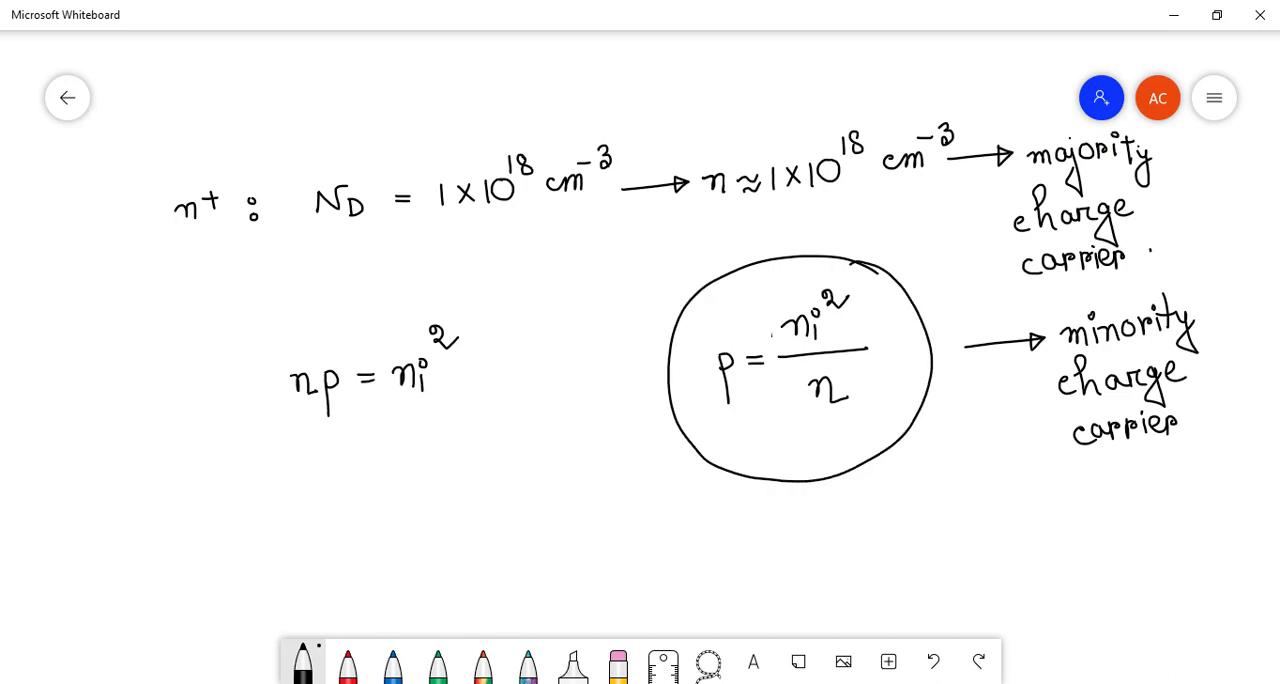